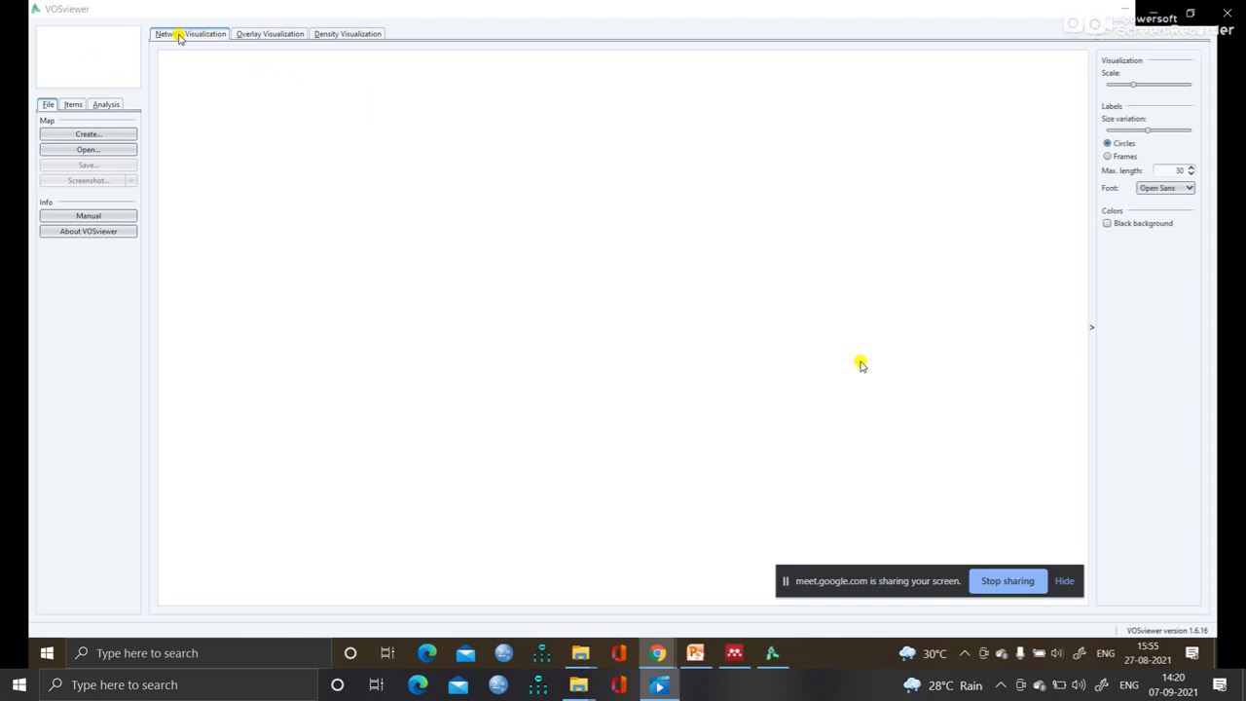
pyautogui.click(260, 37)
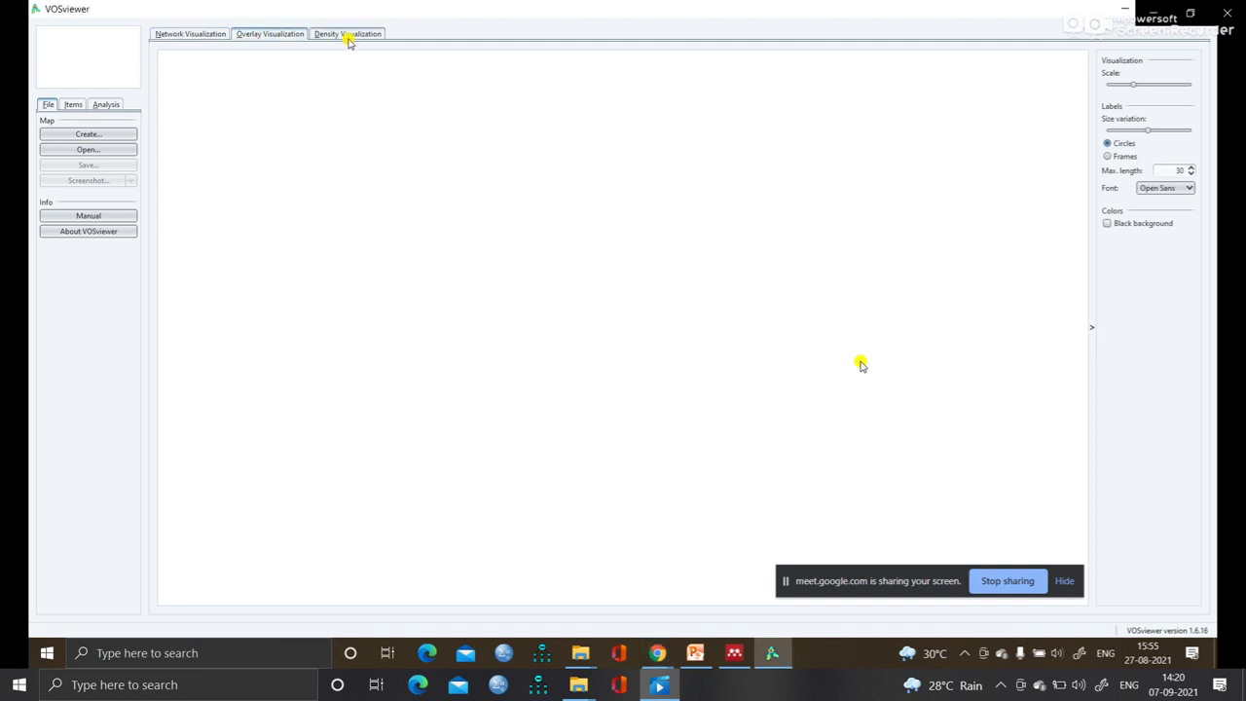
pyautogui.click(198, 31)
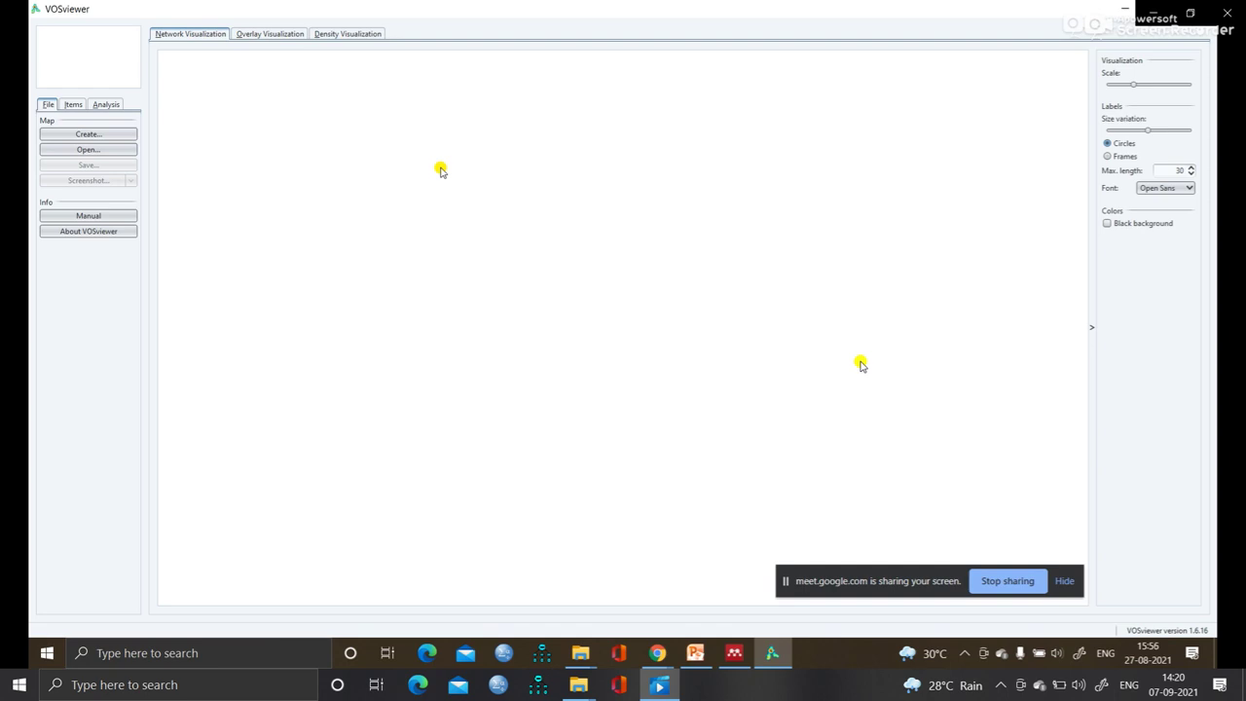
pyautogui.click(264, 37)
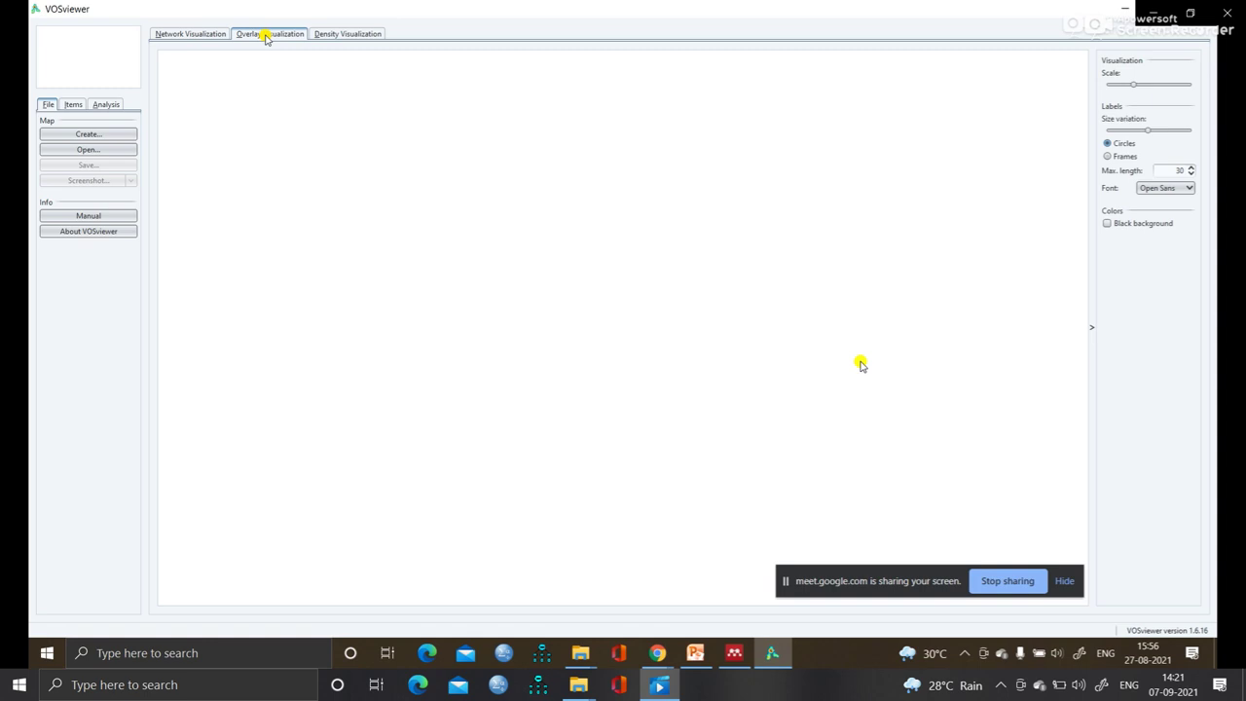
pyautogui.click(348, 33)
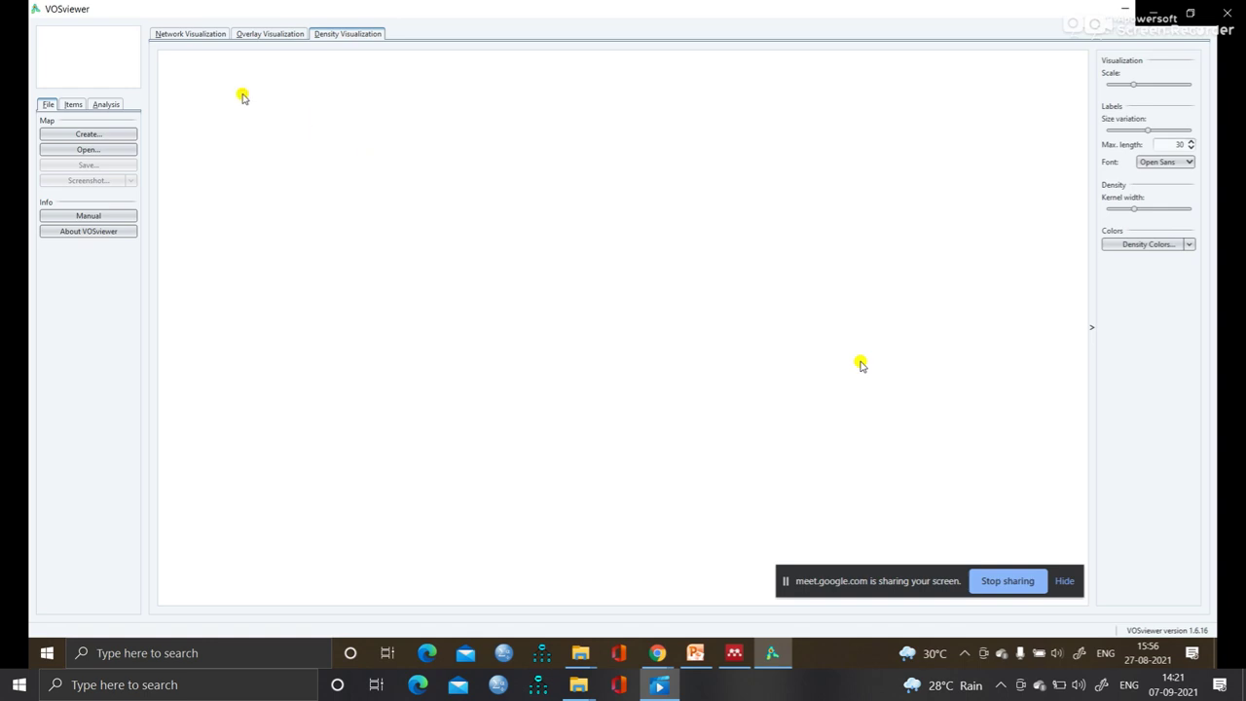
pyautogui.click(193, 34)
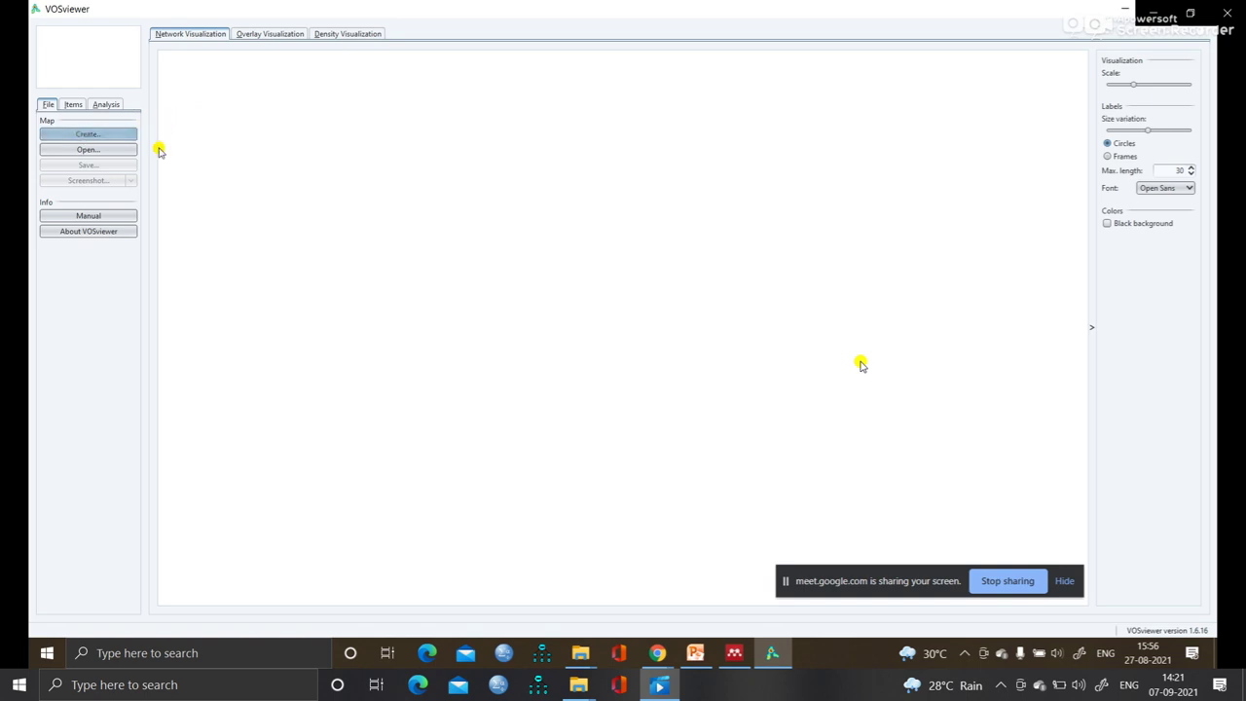
# Open the Create Map wizard, choose 'Create a map based on bibliographic data', and advance
pyautogui.click(82, 138)
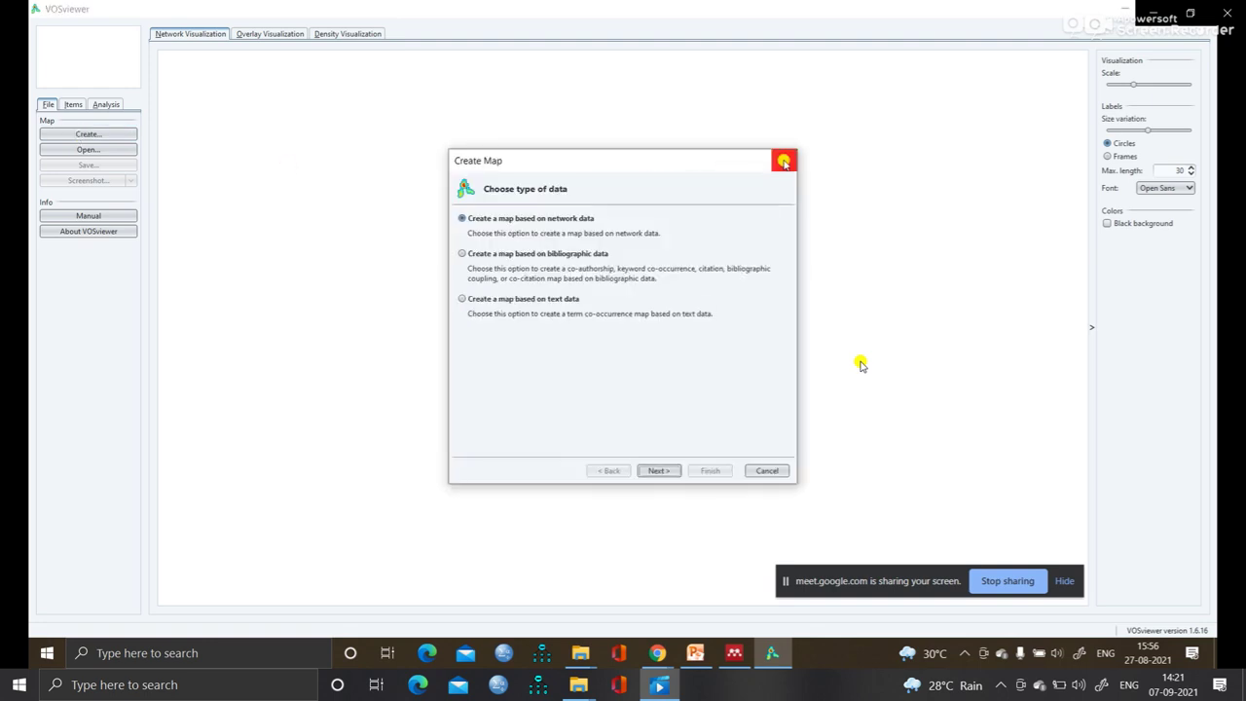
pyautogui.click(785, 161)
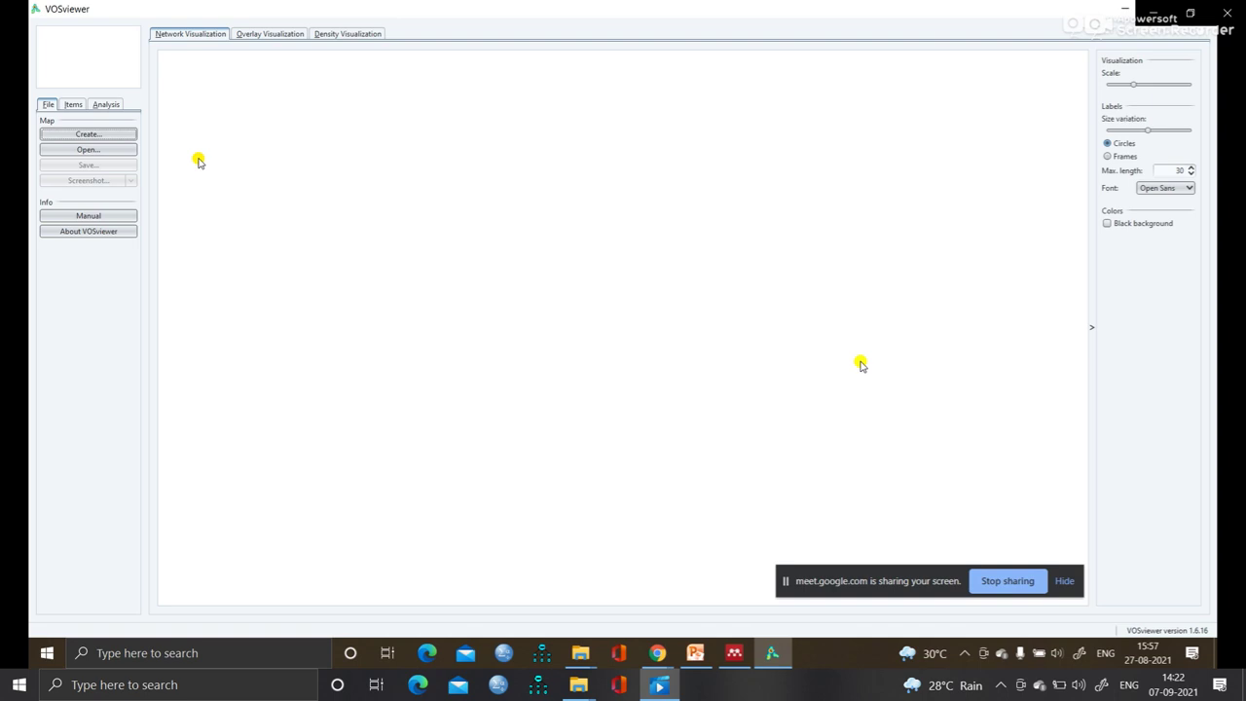
pyautogui.click(88, 135)
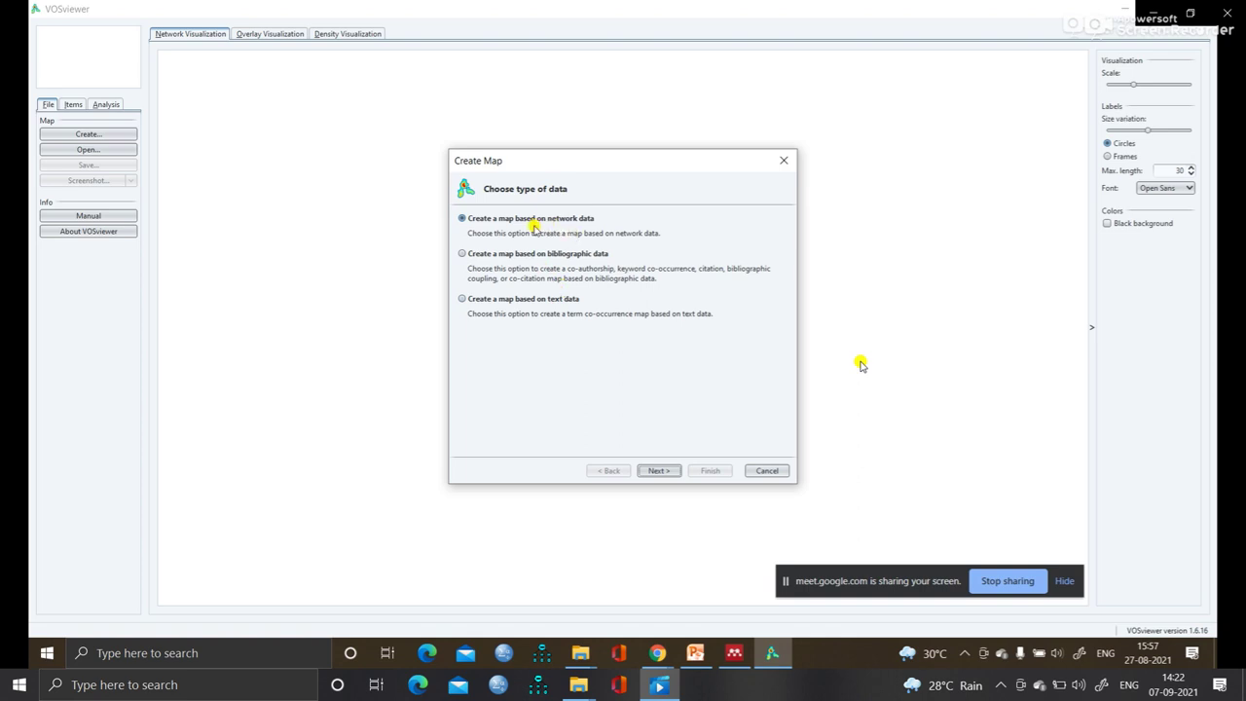
pyautogui.click(463, 254)
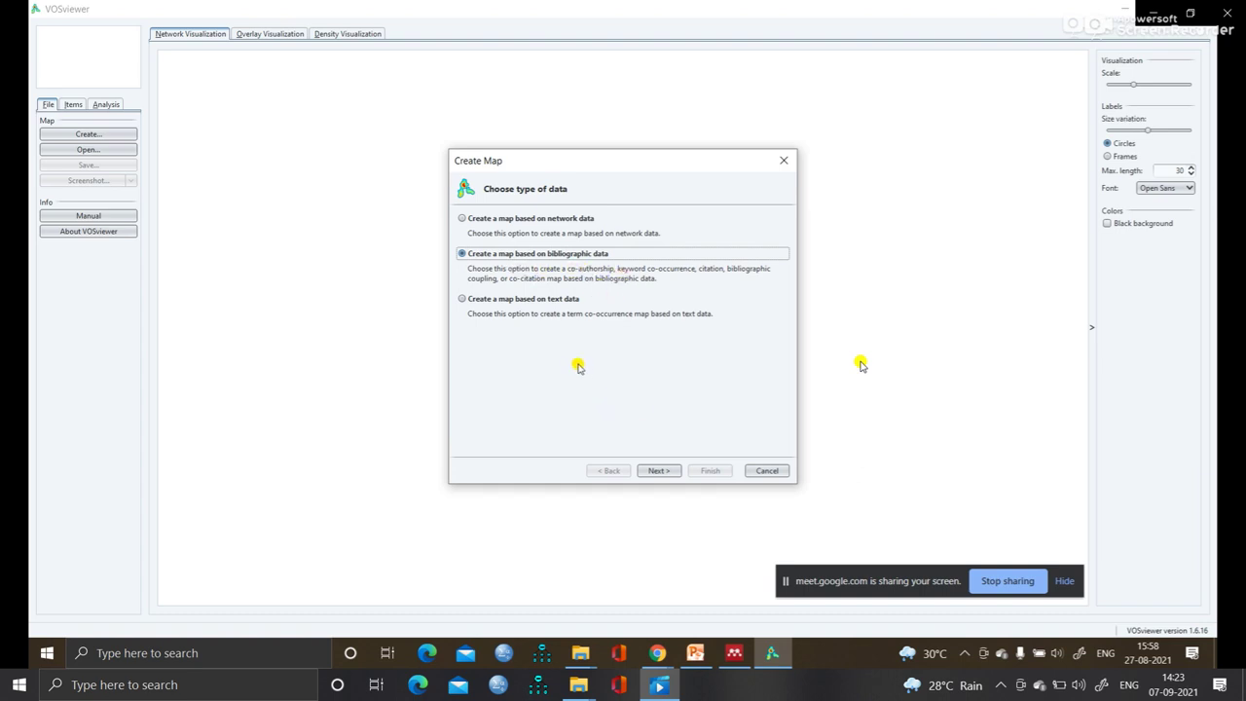
pyautogui.click(658, 471)
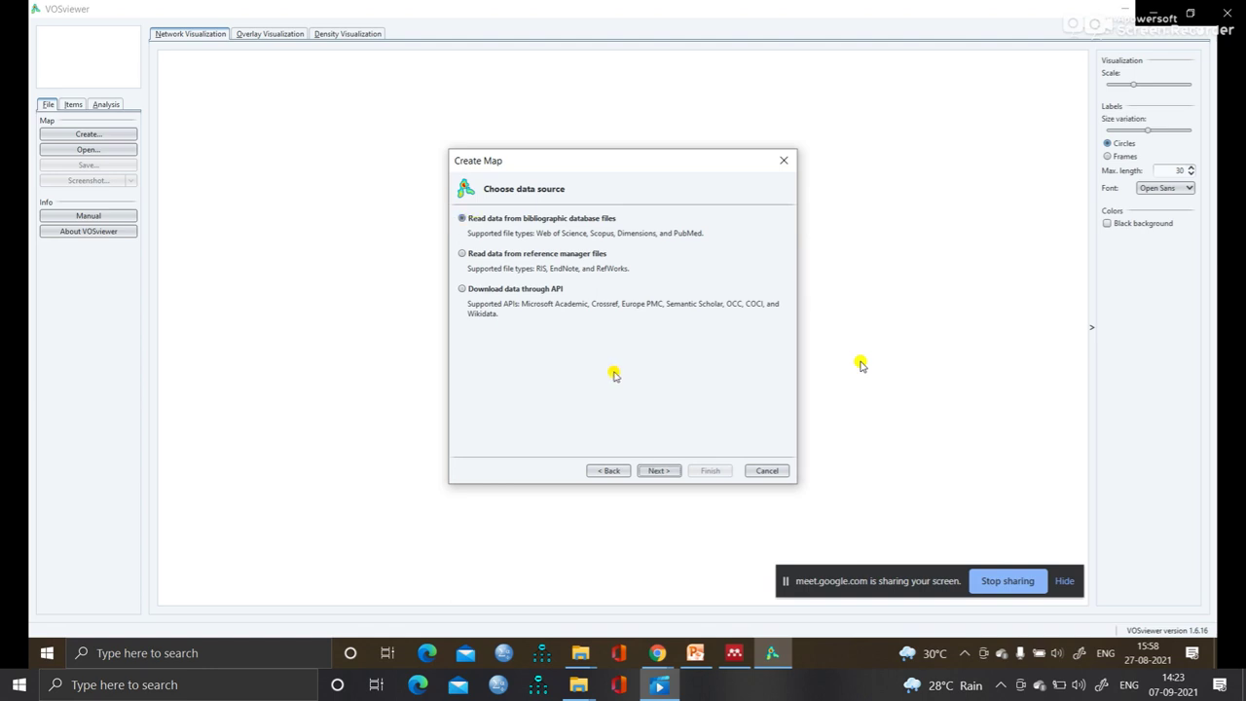
# Choose Scopus as the database and load scopus (2).csv from the Desktop
pyautogui.click(660, 470)
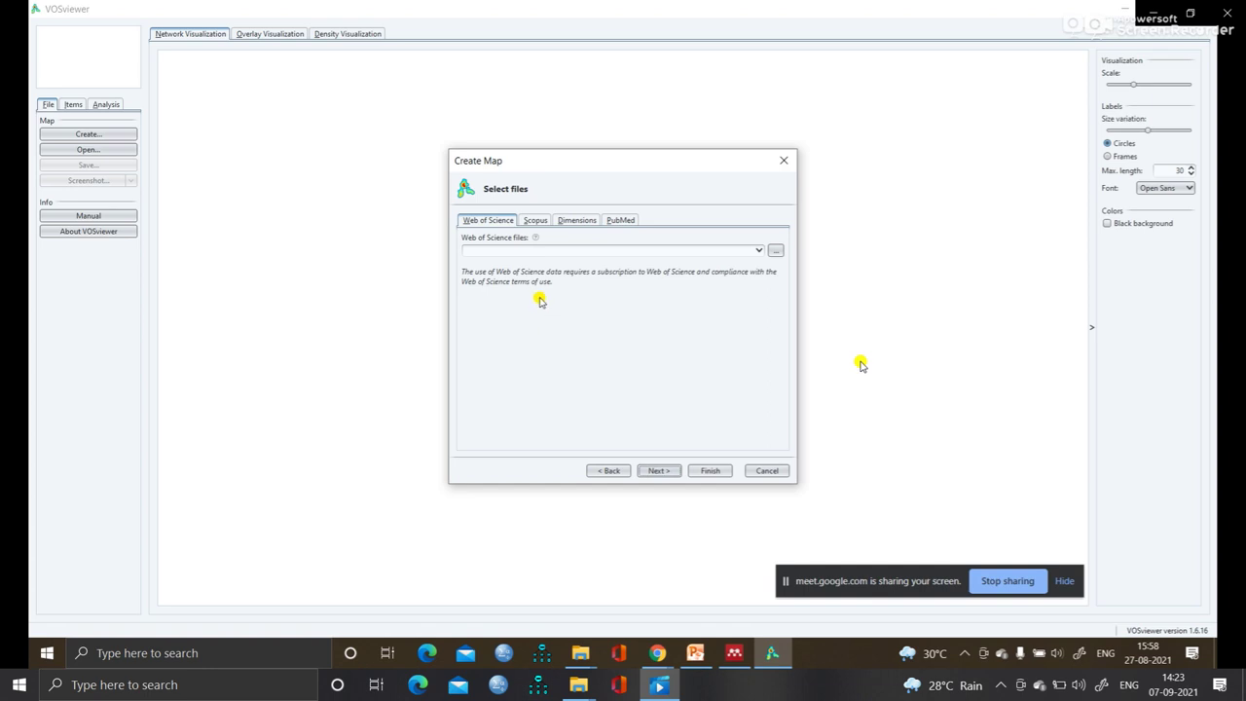
pyautogui.click(536, 221)
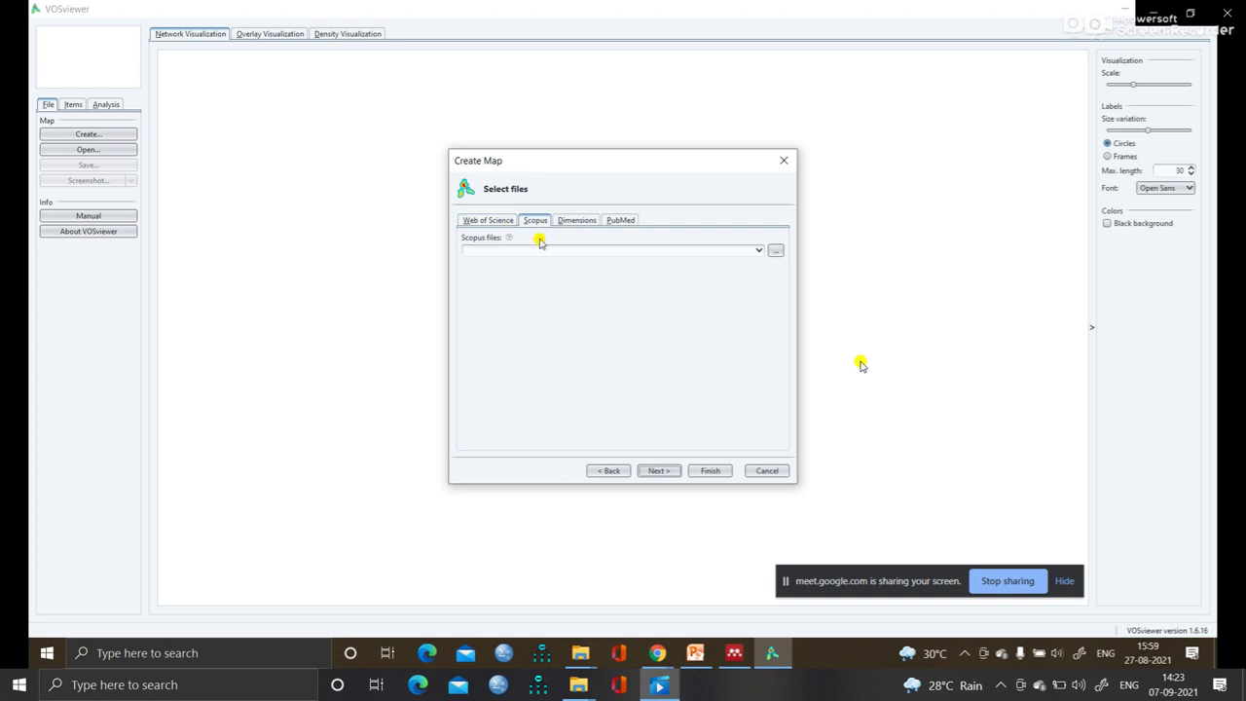
pyautogui.click(776, 252)
pyautogui.click(684, 240)
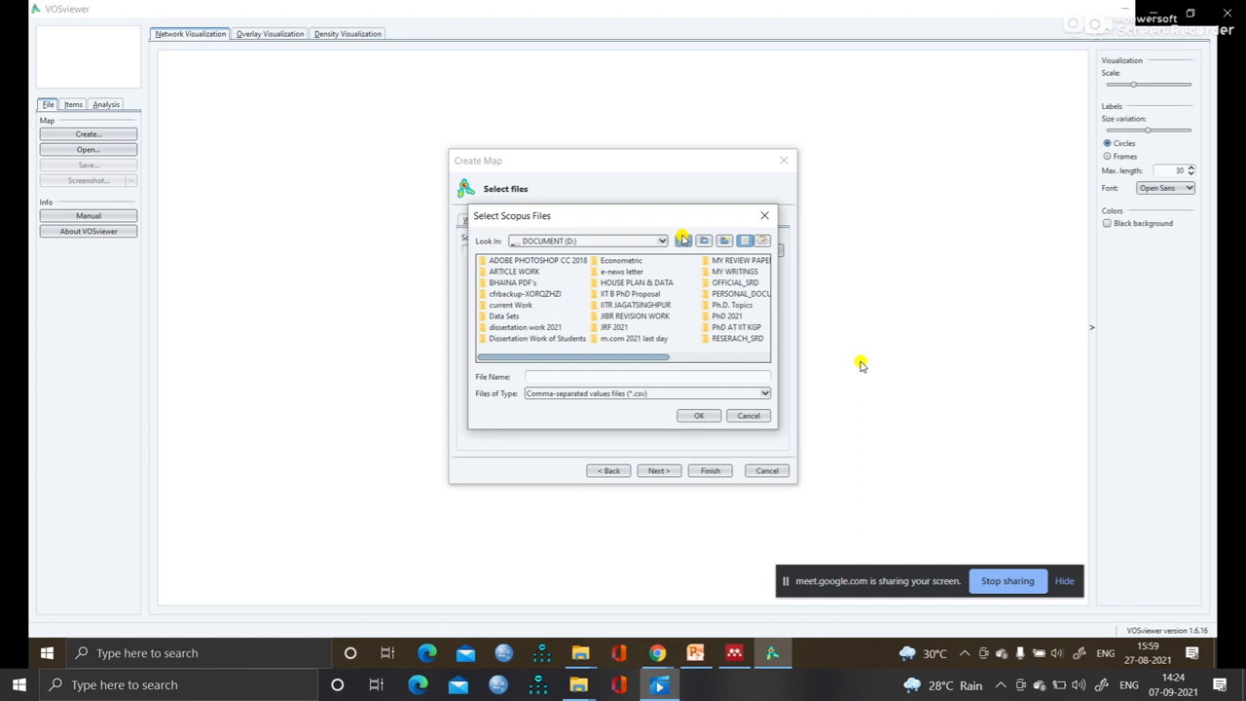
pyautogui.click(684, 239)
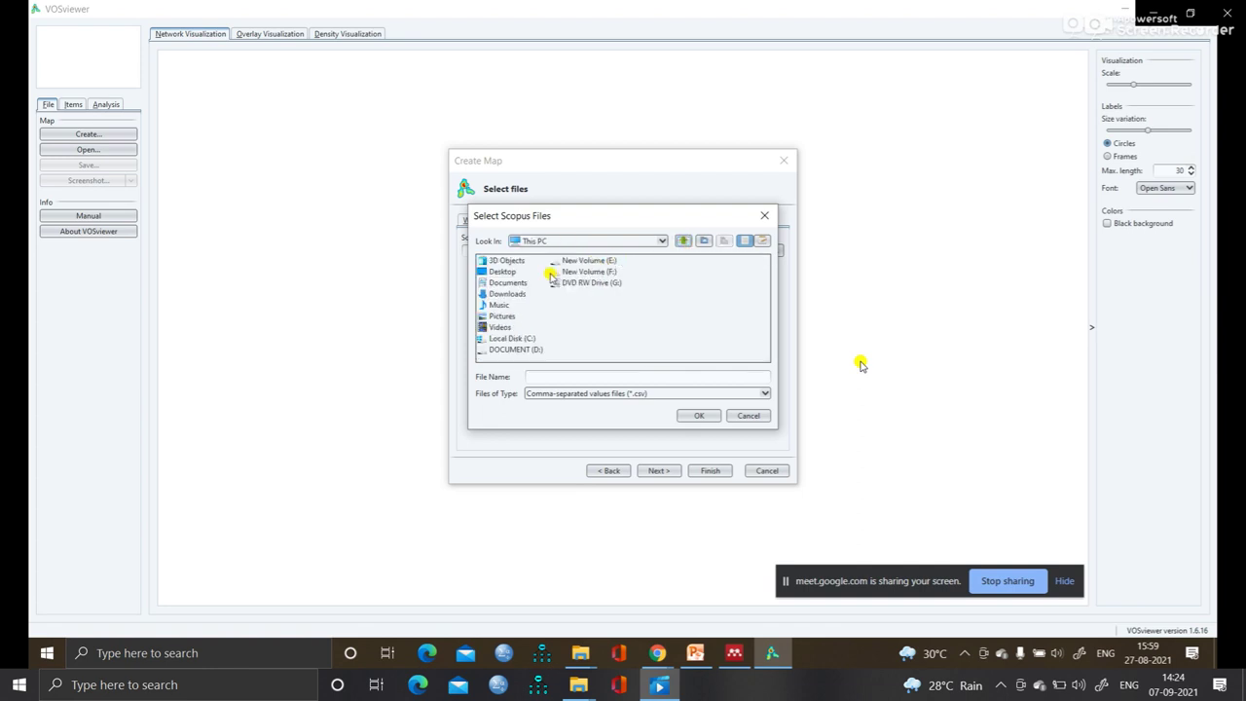
pyautogui.doubleClick(502, 271)
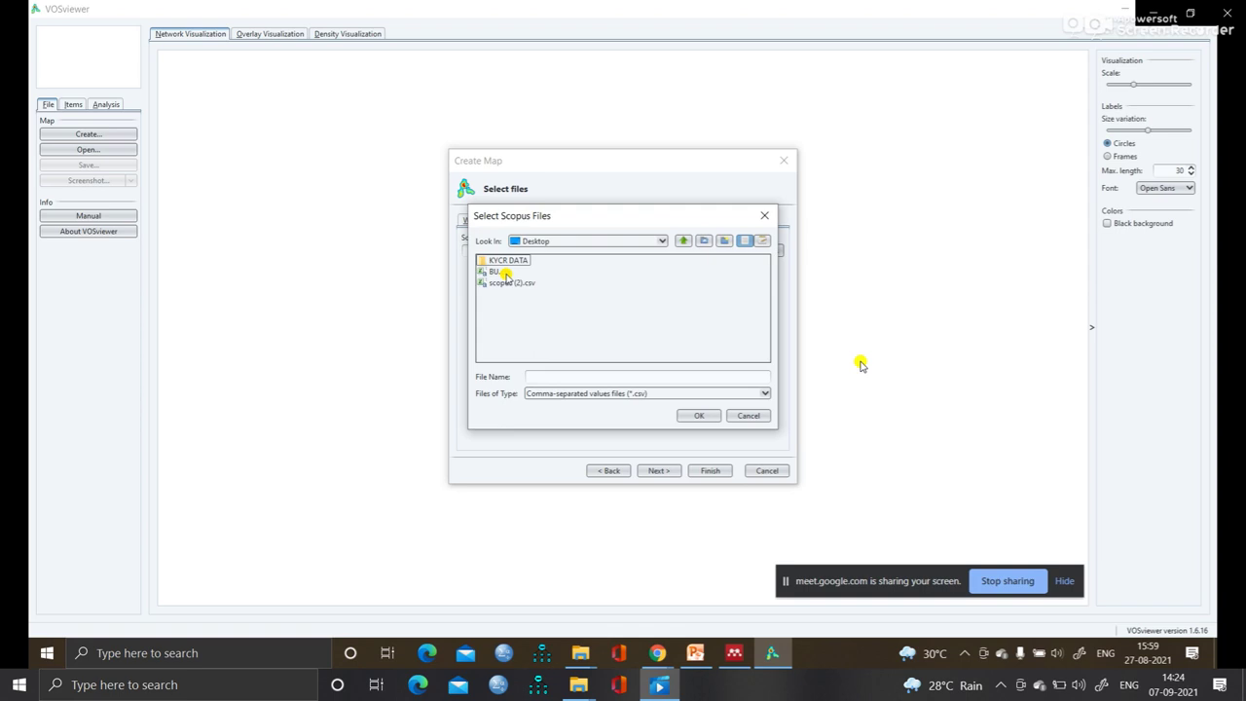
pyautogui.click(506, 283)
pyautogui.click(696, 416)
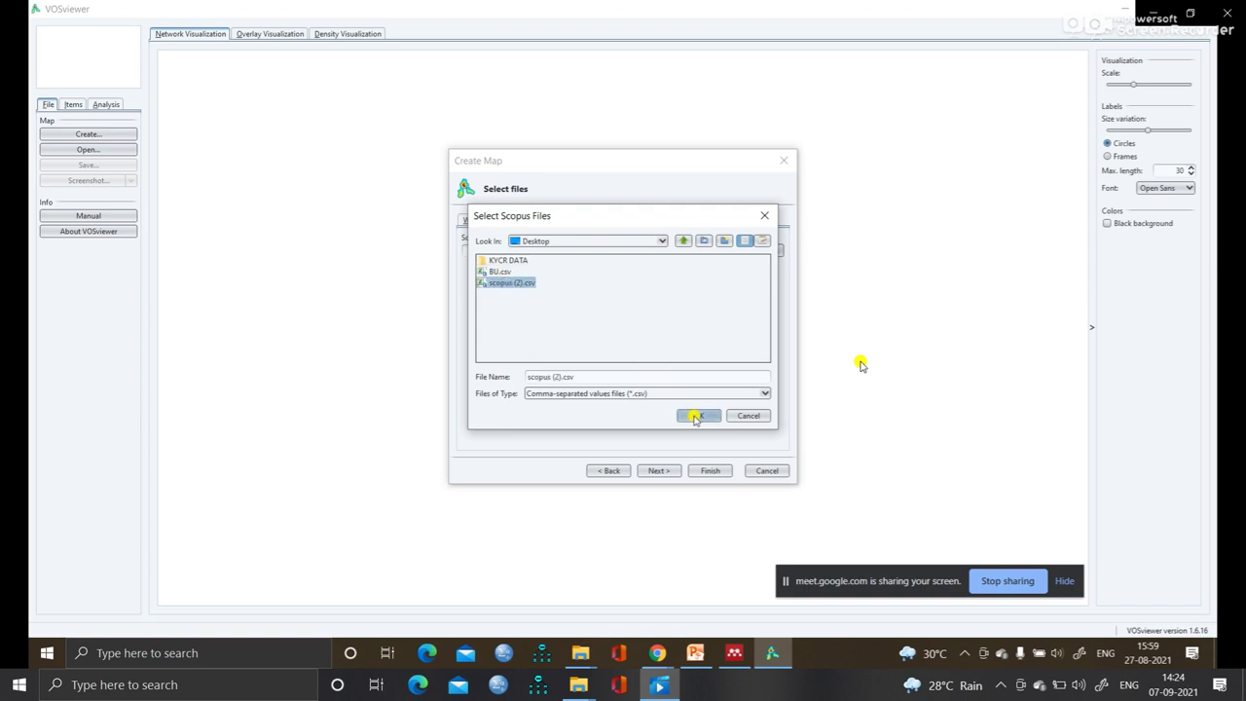
pyautogui.click(658, 473)
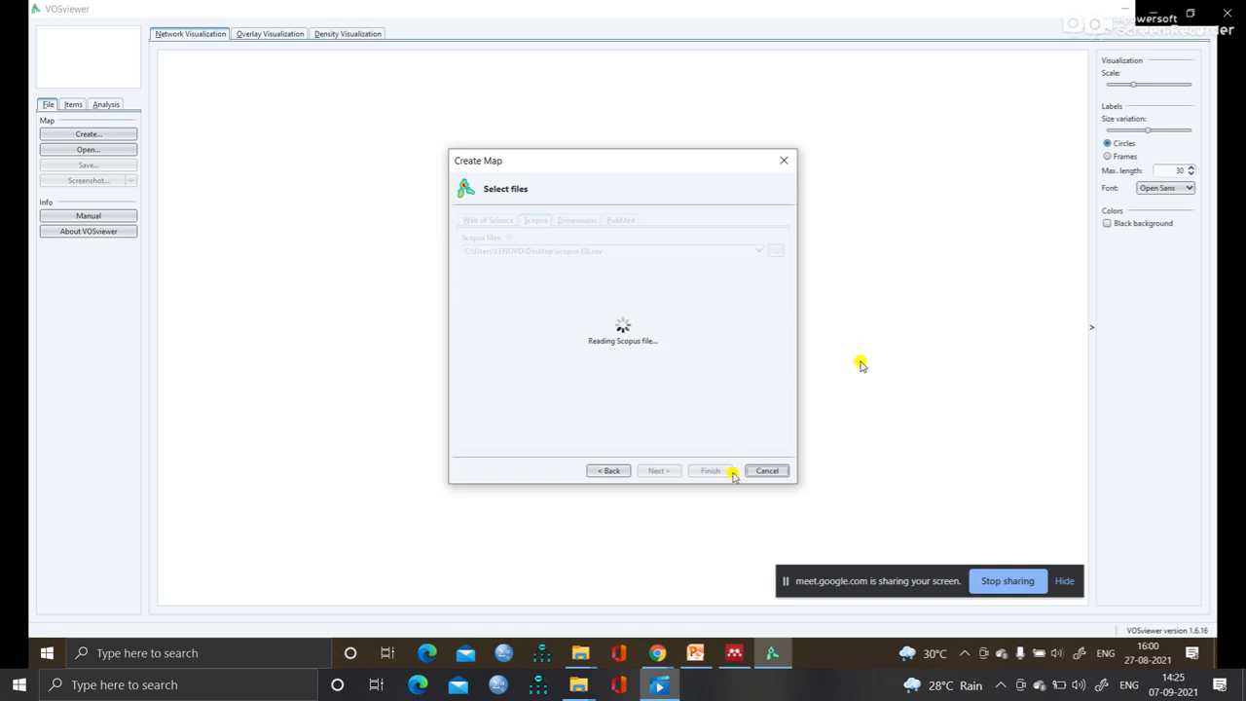
# Glance at the open Chrome windows, then return to the Create Map wizard
pyautogui.click(658, 652)
pyautogui.moveTo(649, 603)
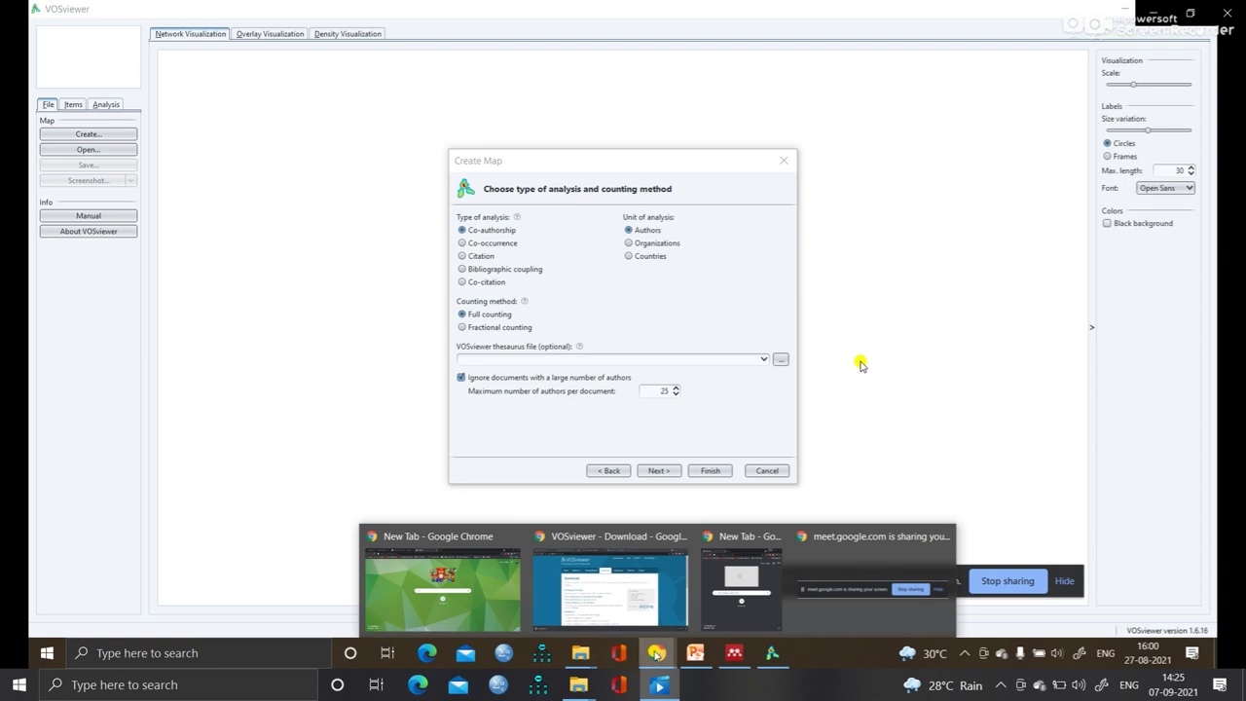
pyautogui.moveTo(598, 591)
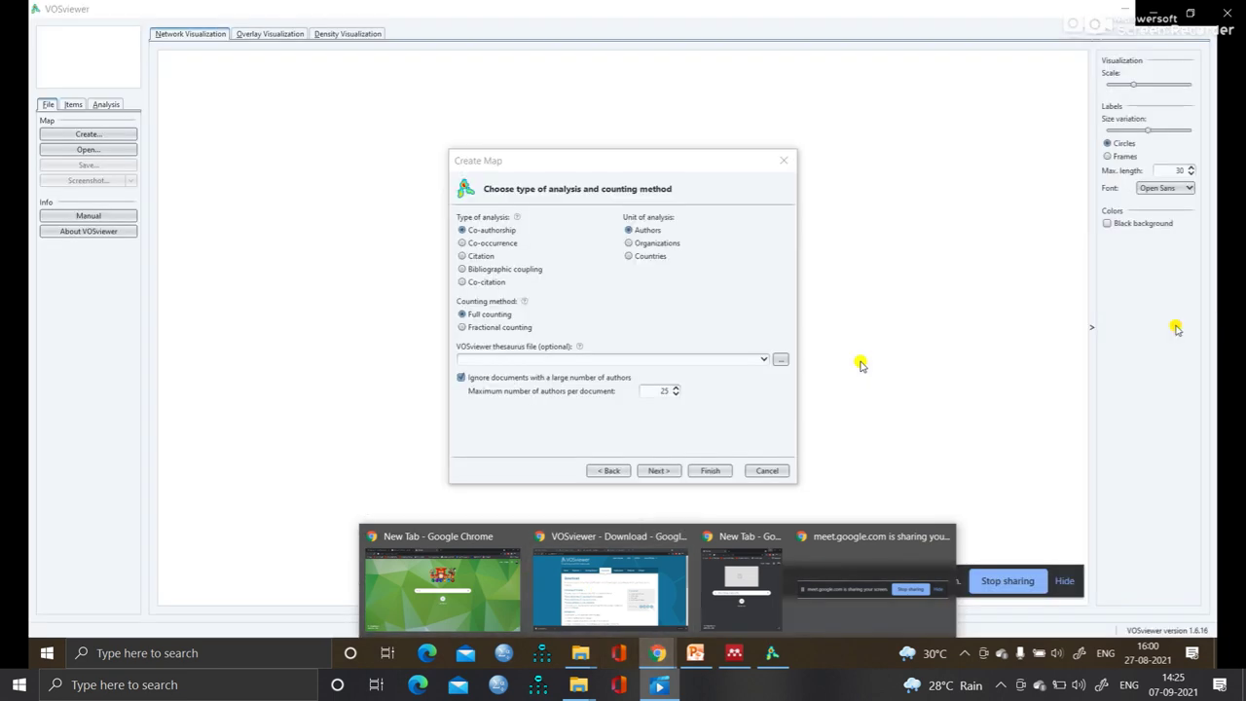
pyautogui.click(982, 330)
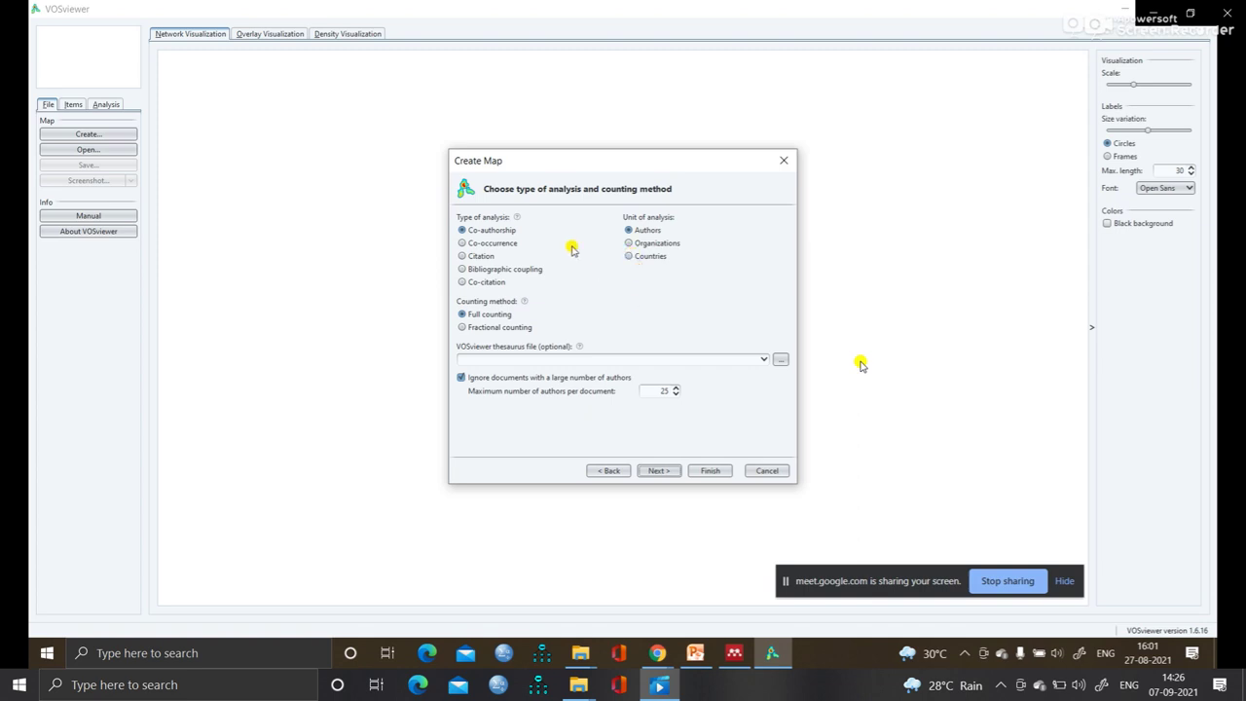
# Keep Co-authorship of Authors with full counting and proceed to the thresholds
pyautogui.click(485, 232)
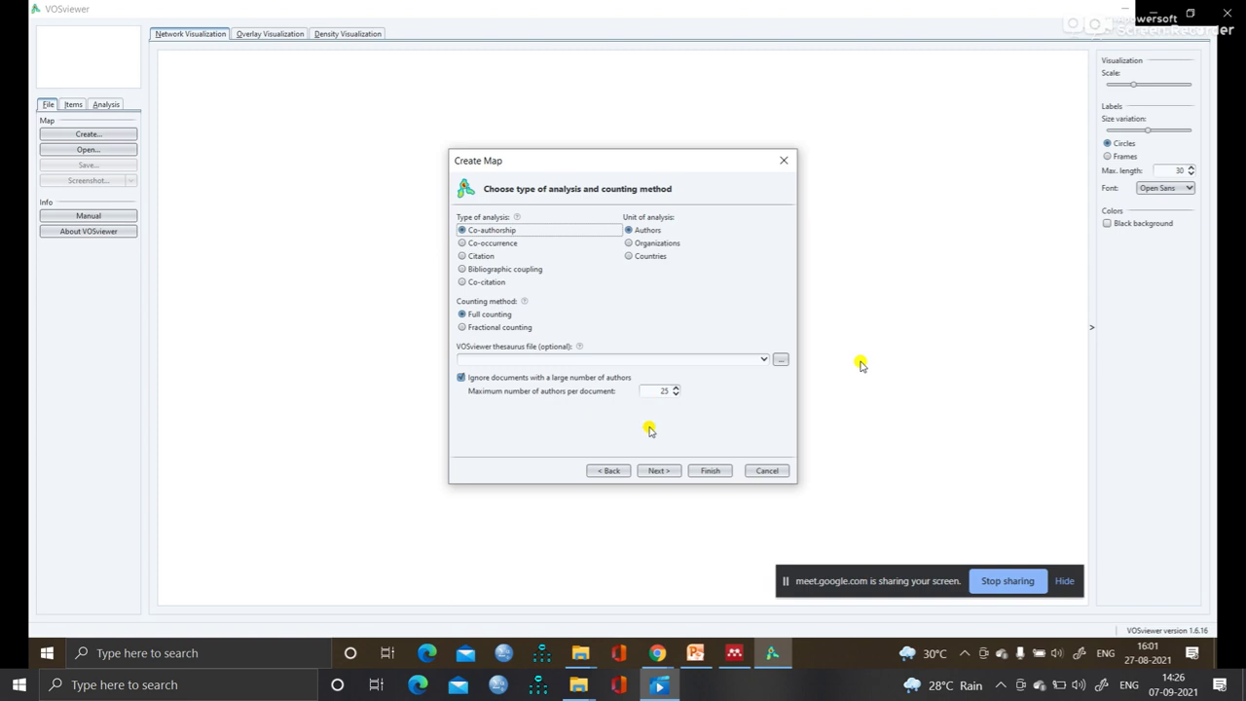
pyautogui.click(660, 471)
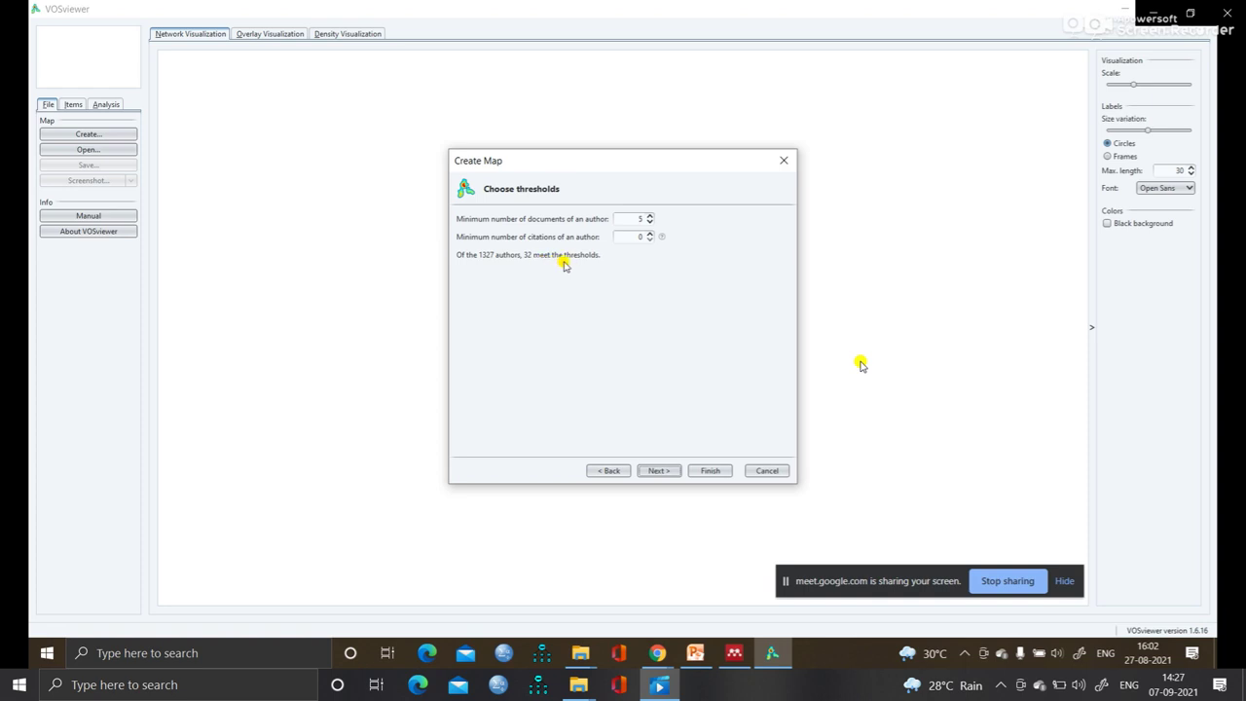
# Lower the minimum documents per author from 5 to 3, keeping 84 of 1327 authors
pyautogui.click(650, 222)
pyautogui.click(651, 222)
pyautogui.click(659, 472)
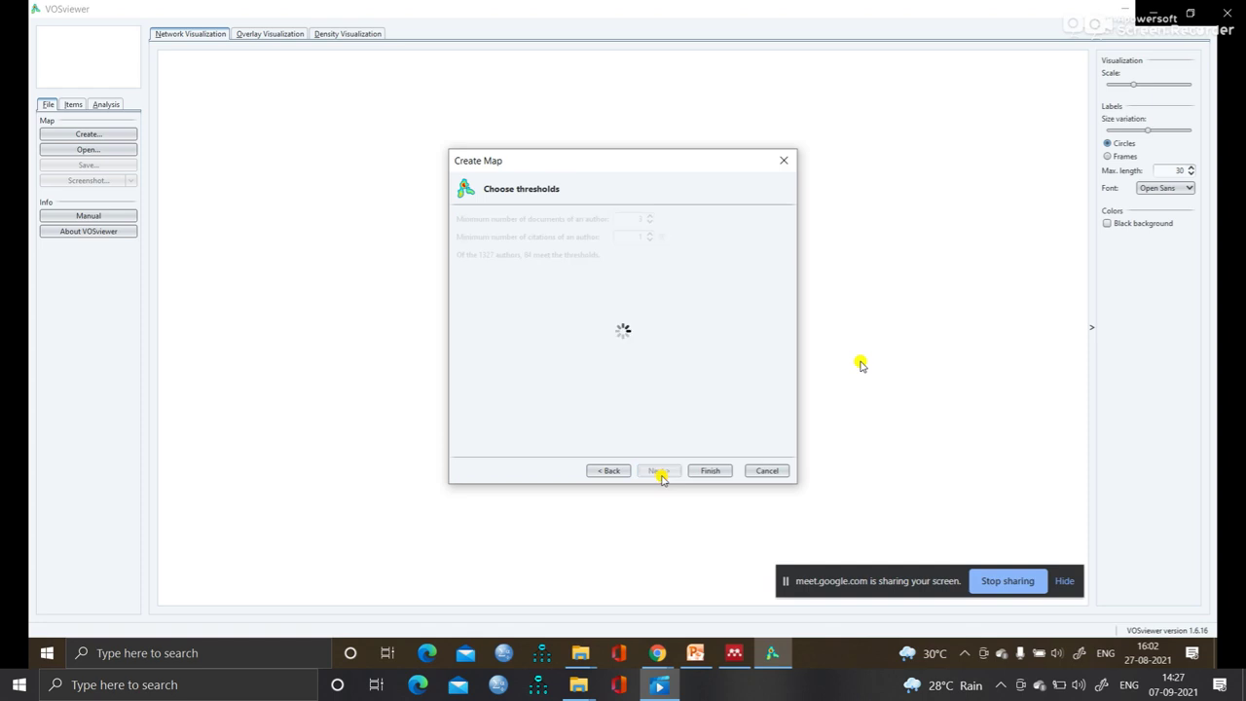
# Inspect the qualifying authors' rows, ranked by total link strength, on the verification page
pyautogui.click(660, 472)
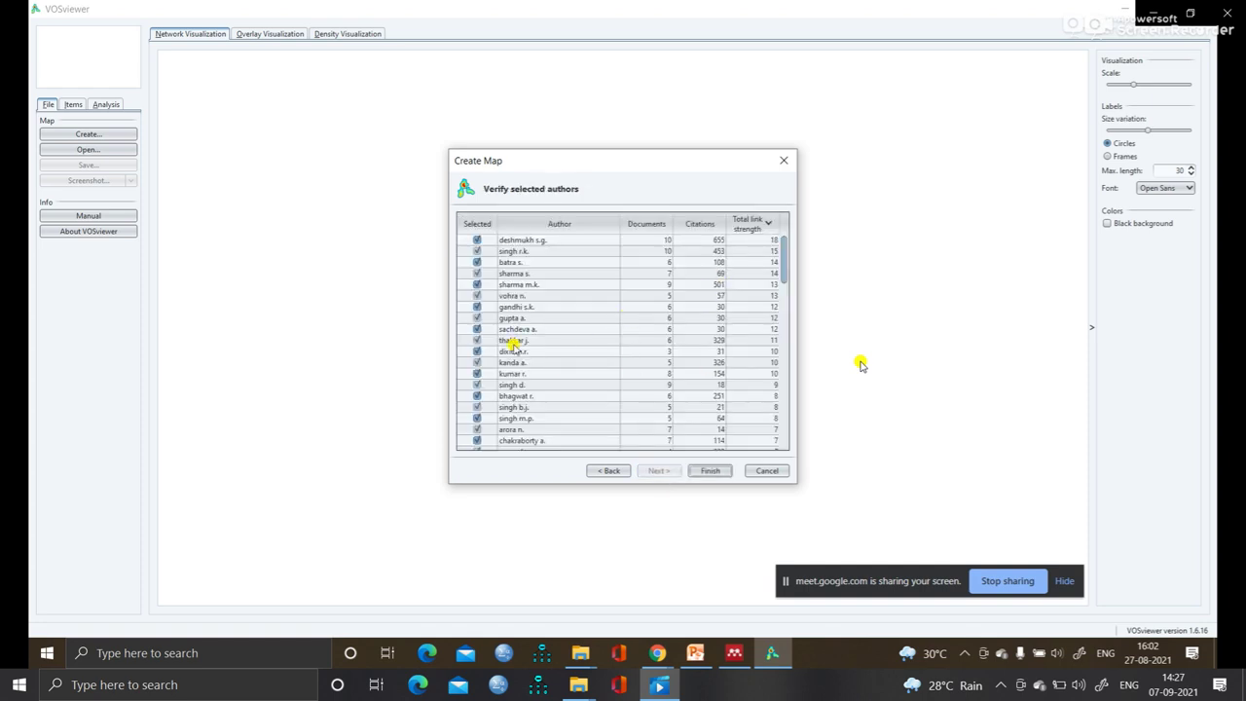
pyautogui.click(605, 330)
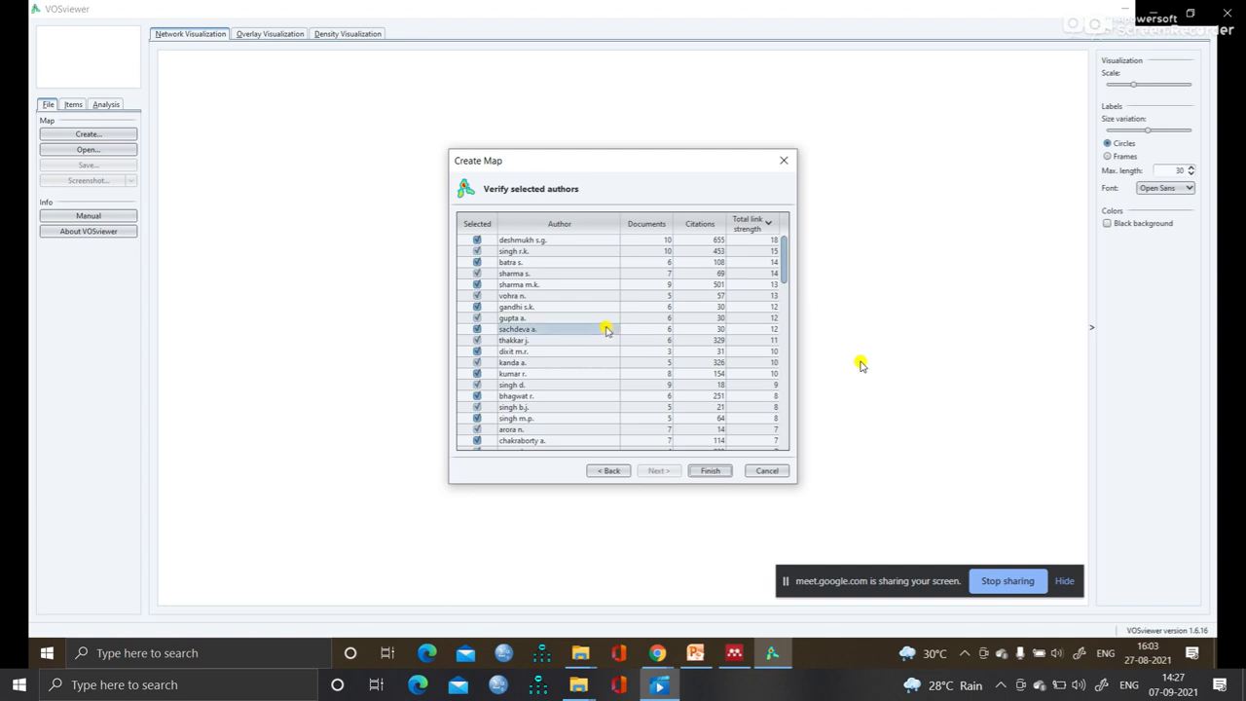
pyautogui.moveTo(605, 330); pyautogui.dragTo(752, 248)
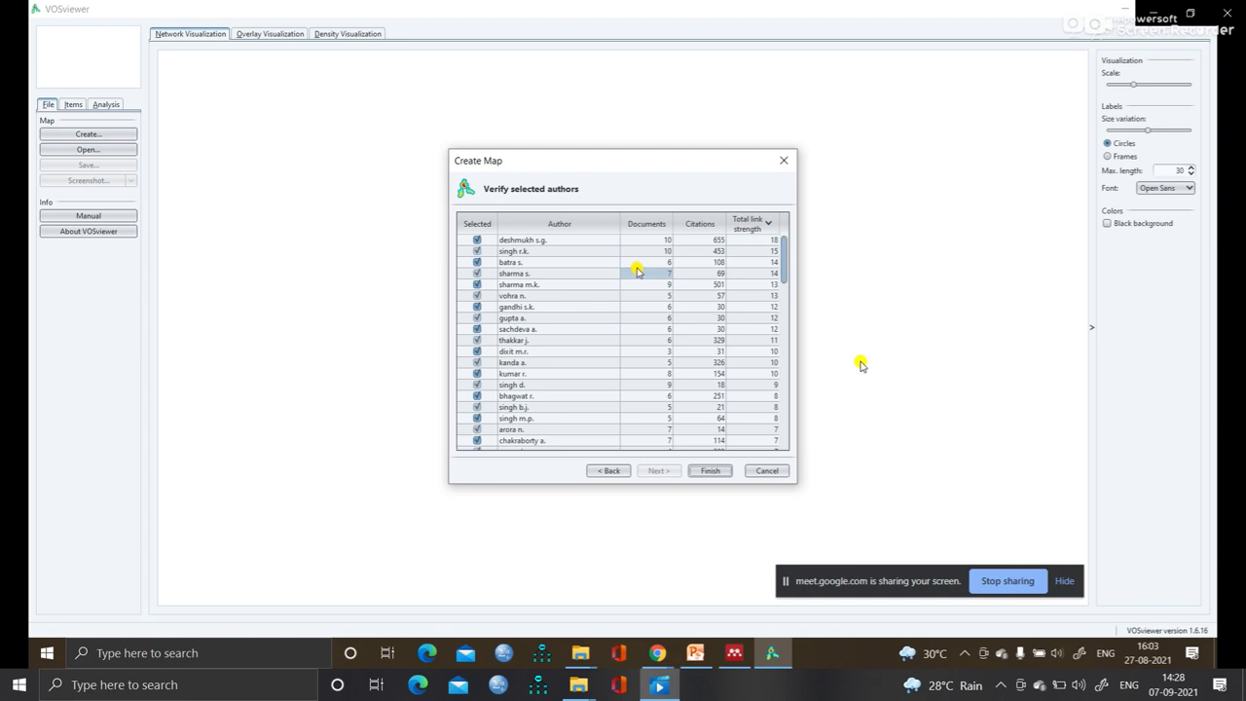
pyautogui.rightClick(637, 267)
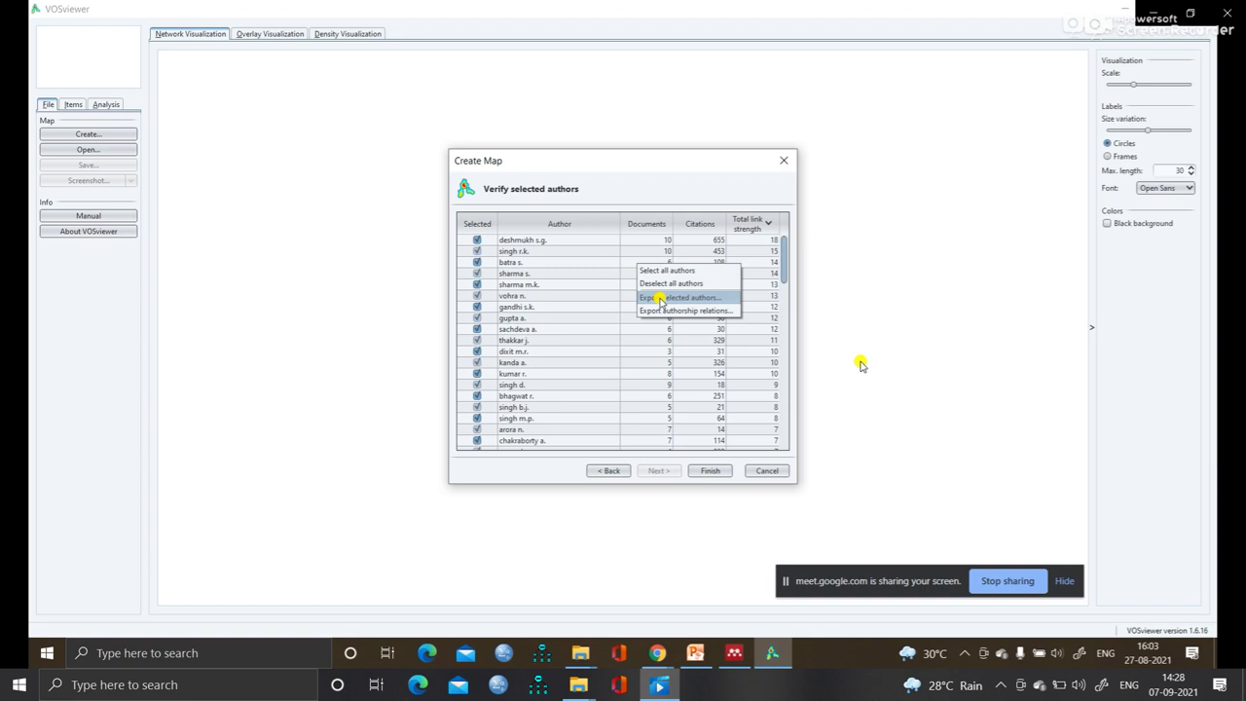
pyautogui.click(659, 299)
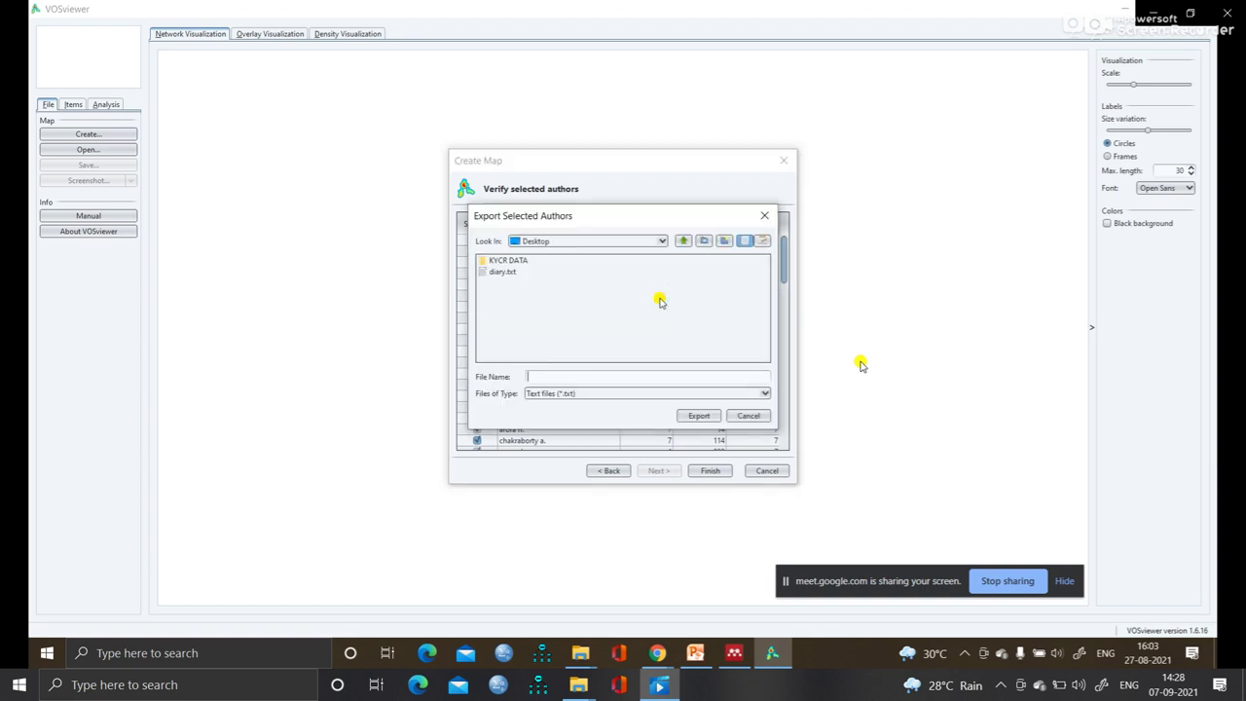
pyautogui.click(581, 395)
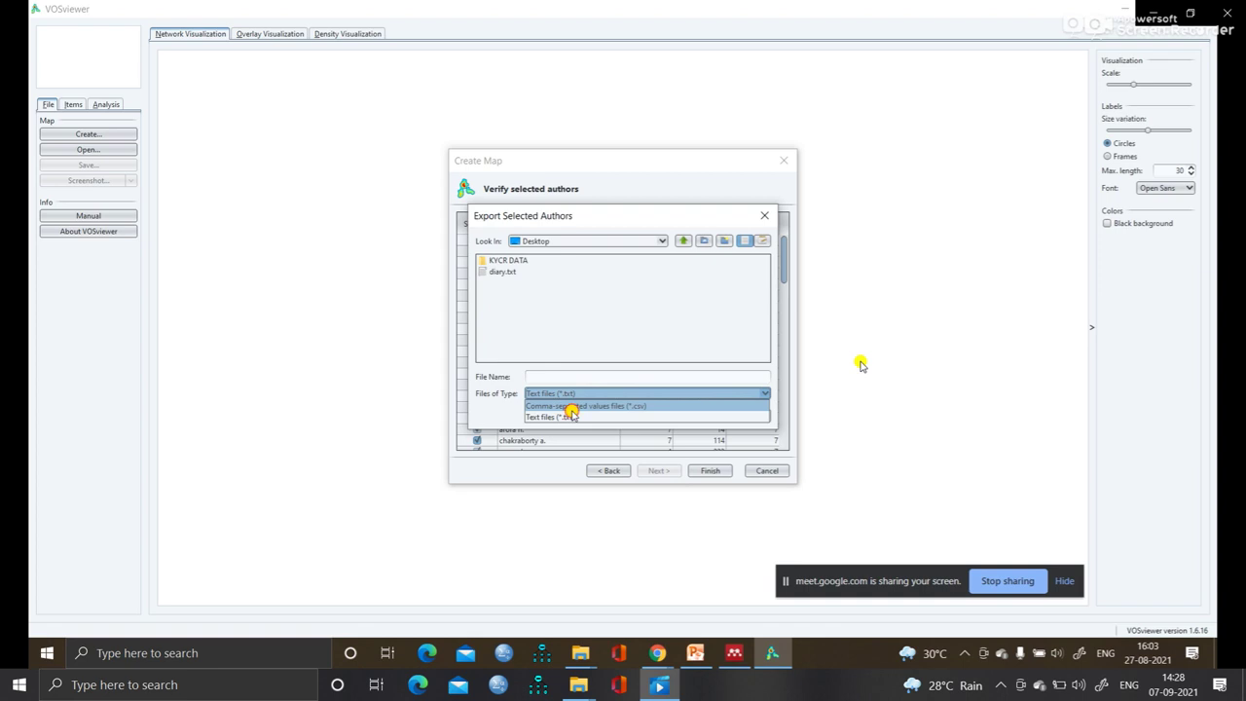
pyautogui.click(571, 413)
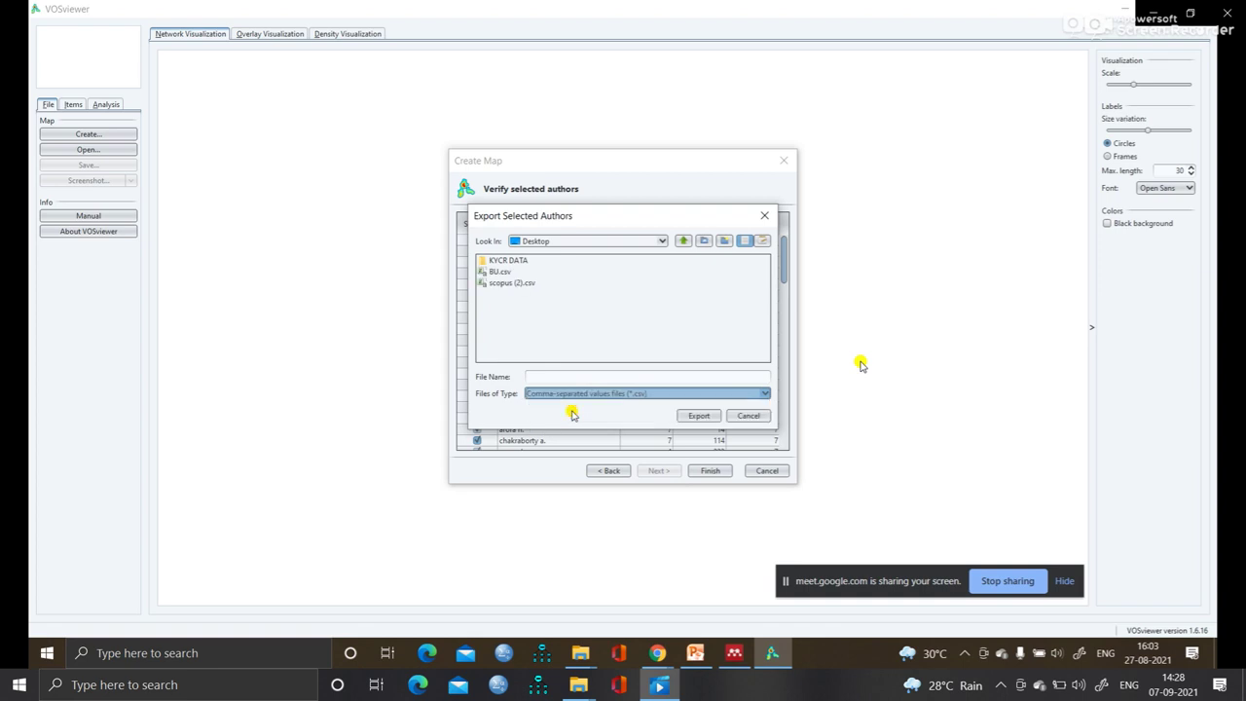
pyautogui.click(748, 416)
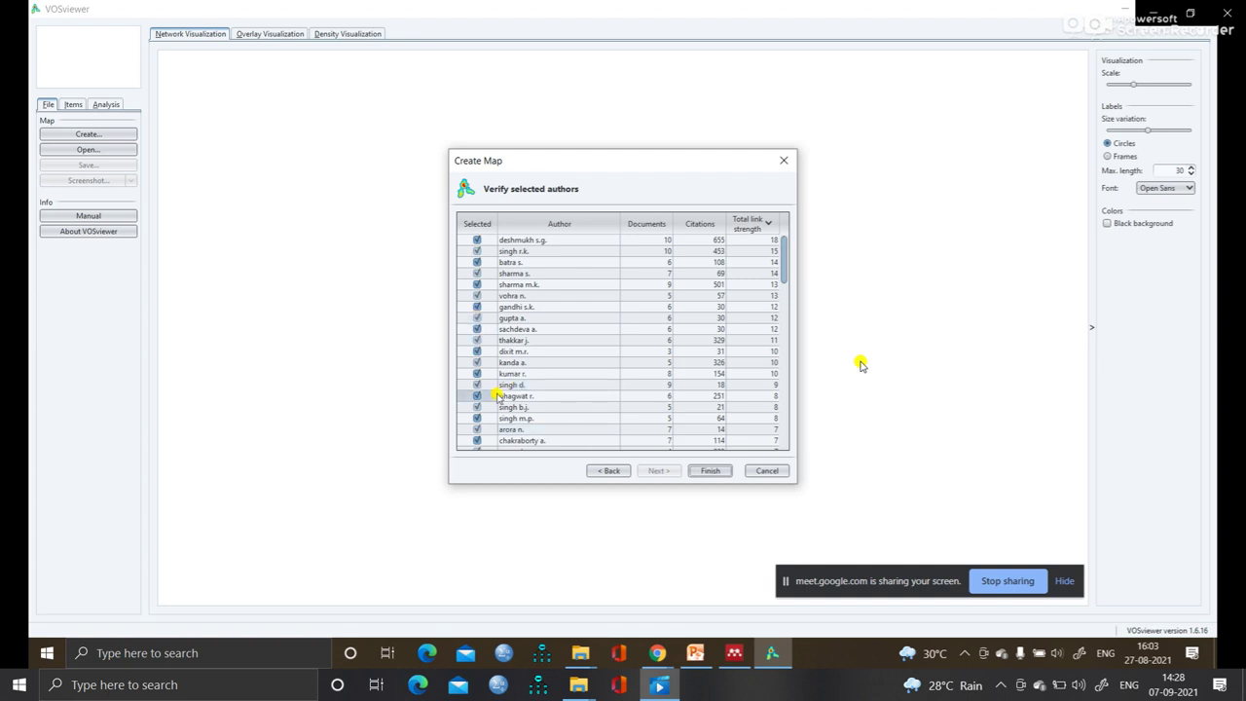
# Finish the map, keeping only the largest connected set of 33 authors in 7 clusters
pyautogui.click(711, 471)
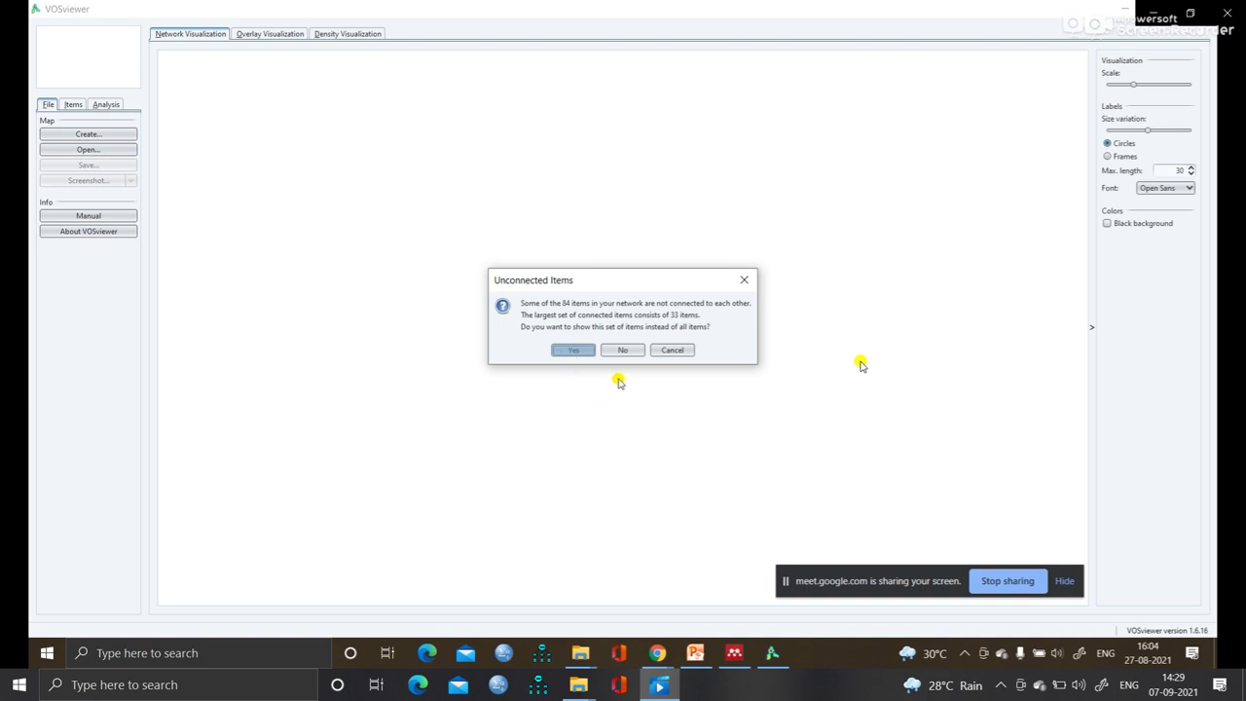
pyautogui.click(567, 351)
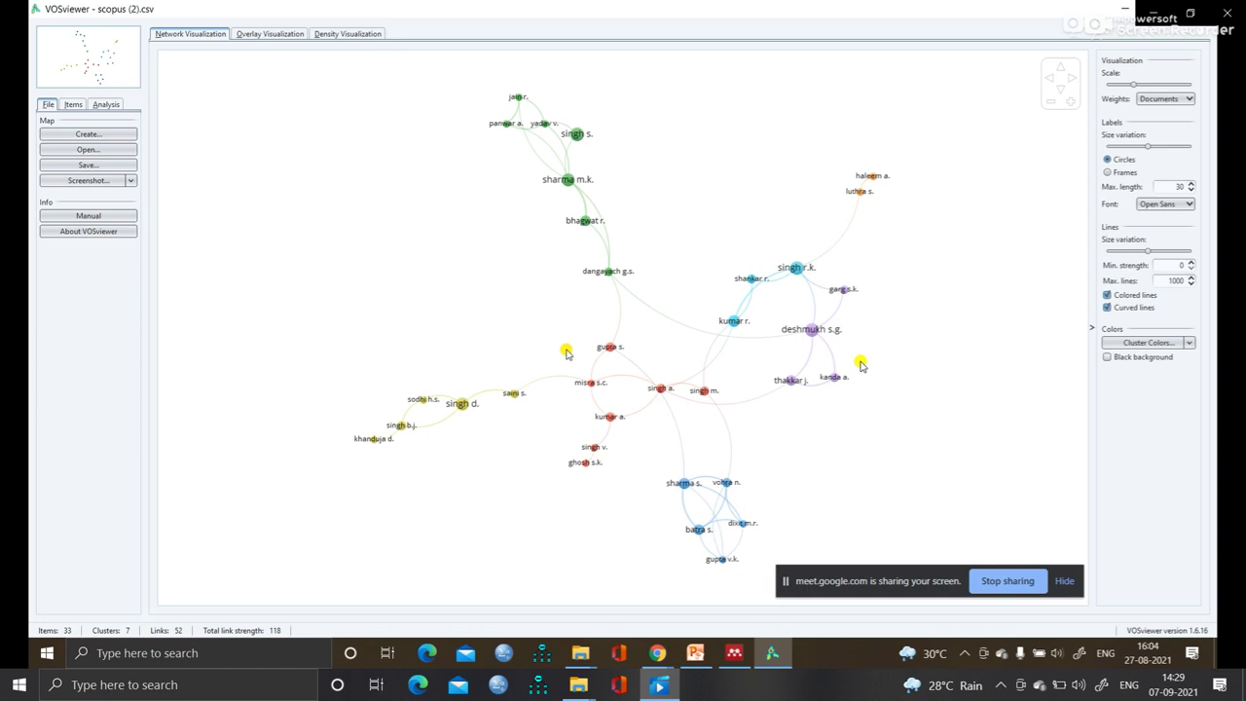
# Move the screen-sharing notice off the map and hide it
pyautogui.moveTo(874, 582); pyautogui.dragTo(571, 7)
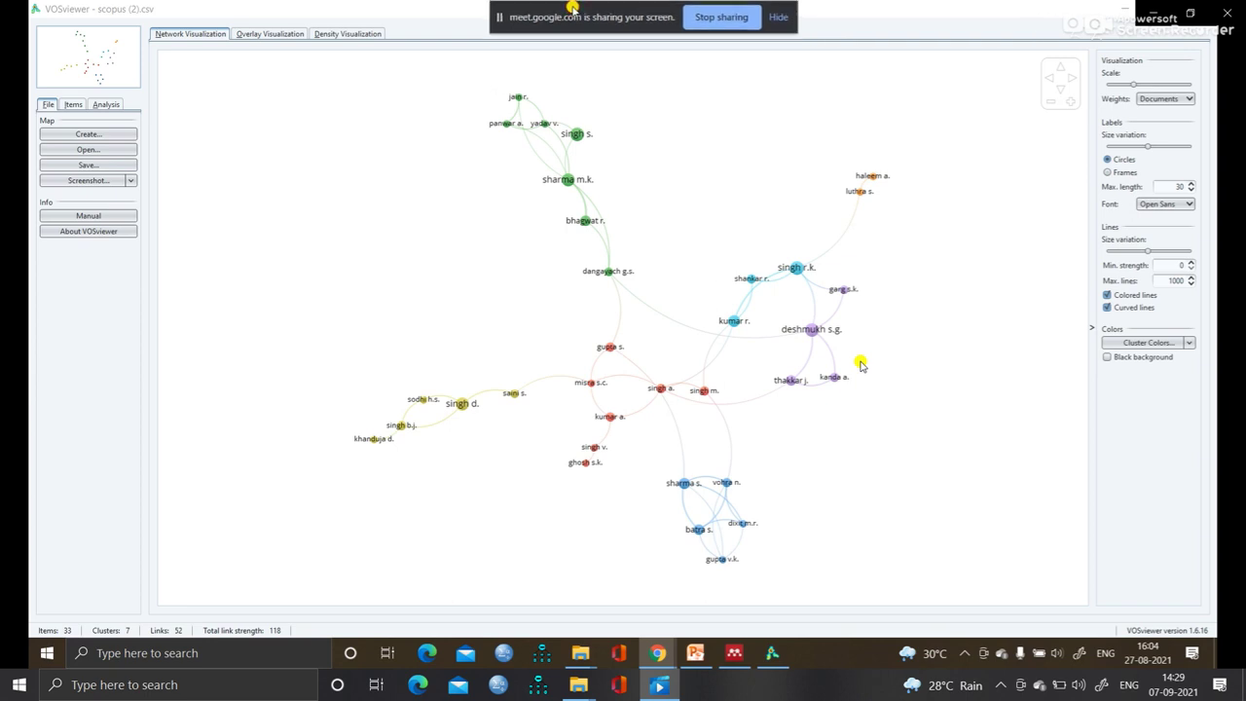
pyautogui.click(783, 17)
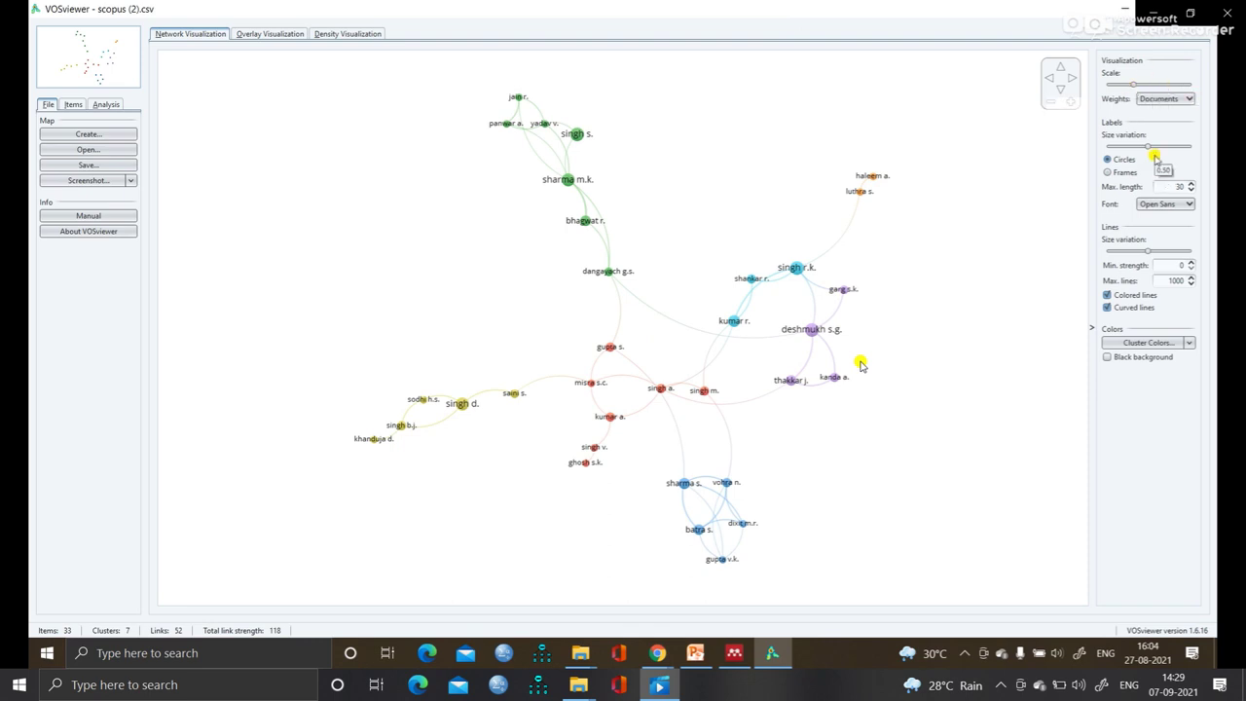
# Nudge the map scale down slightly
pyautogui.click(1131, 83)
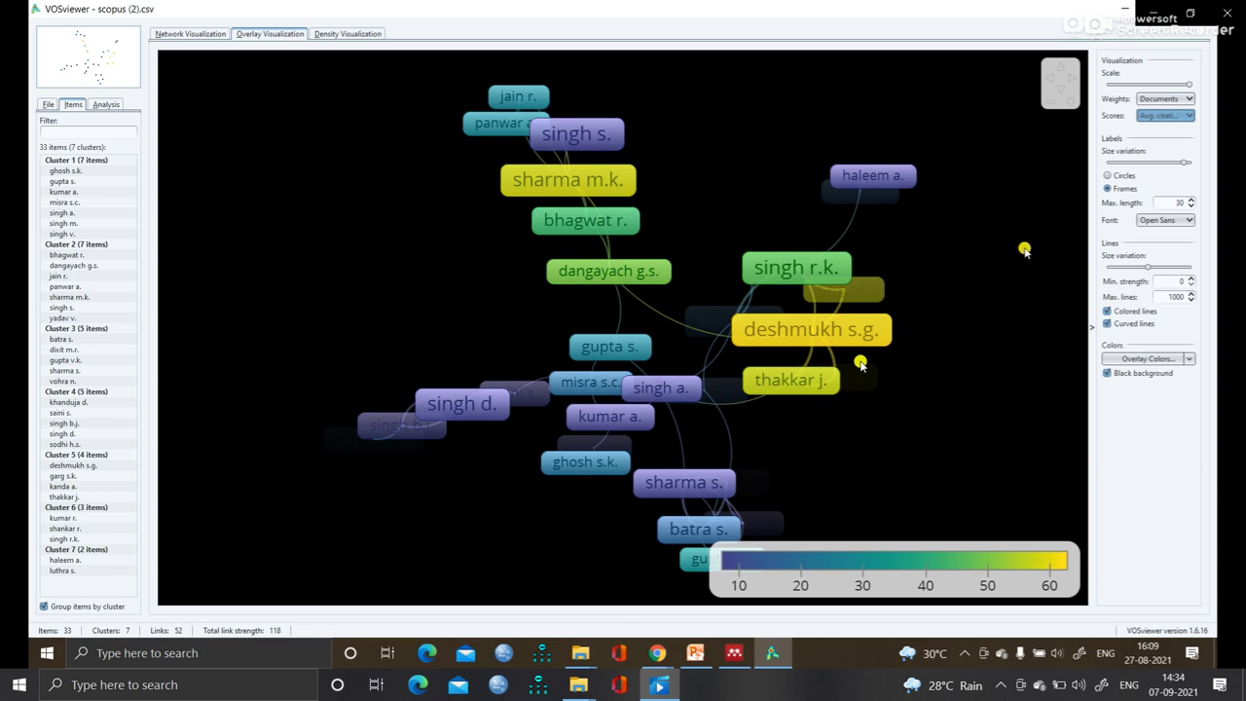
# Colour the overlay by Avg. norm. citations in the Scores list
pyautogui.click(1165, 119)
pyautogui.click(1176, 151)
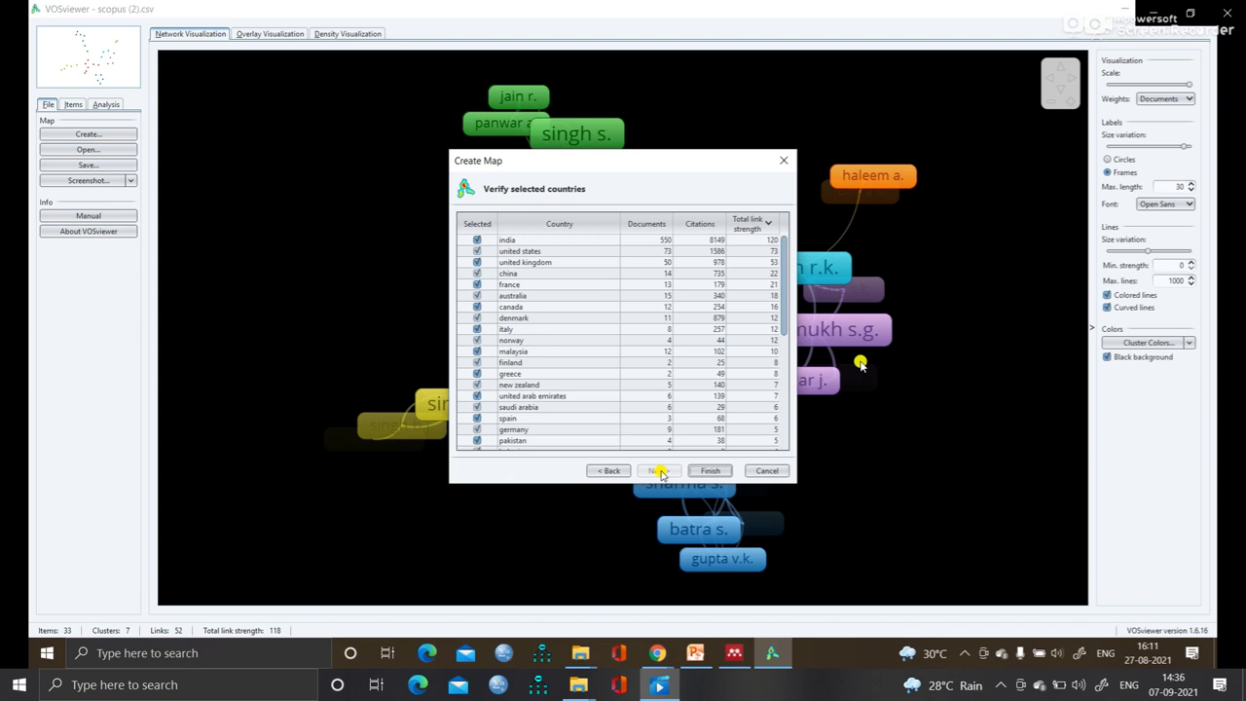
# Keep all verified countries checked and finish building the country co-authorship map
pyautogui.click(684, 419)
pyautogui.click(714, 471)
pyautogui.click(710, 470)
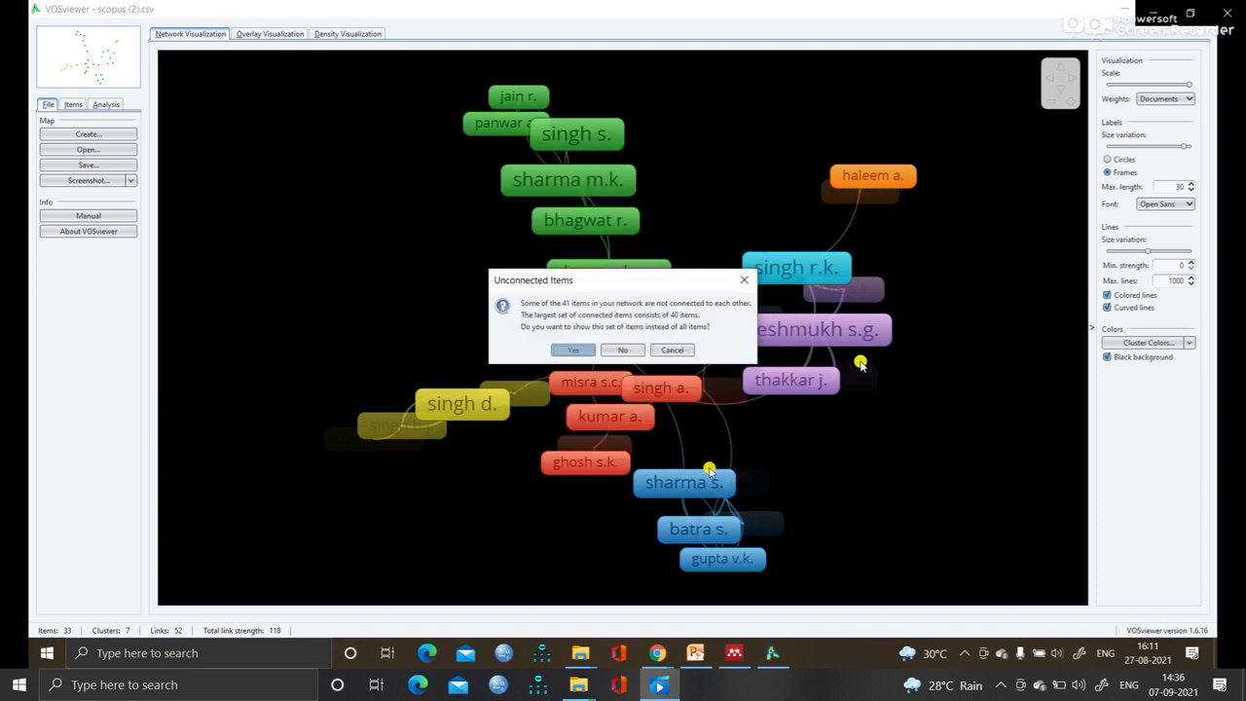
# Keep only the largest connected set of 40 countries in the co-authorship map
pyautogui.click(573, 349)
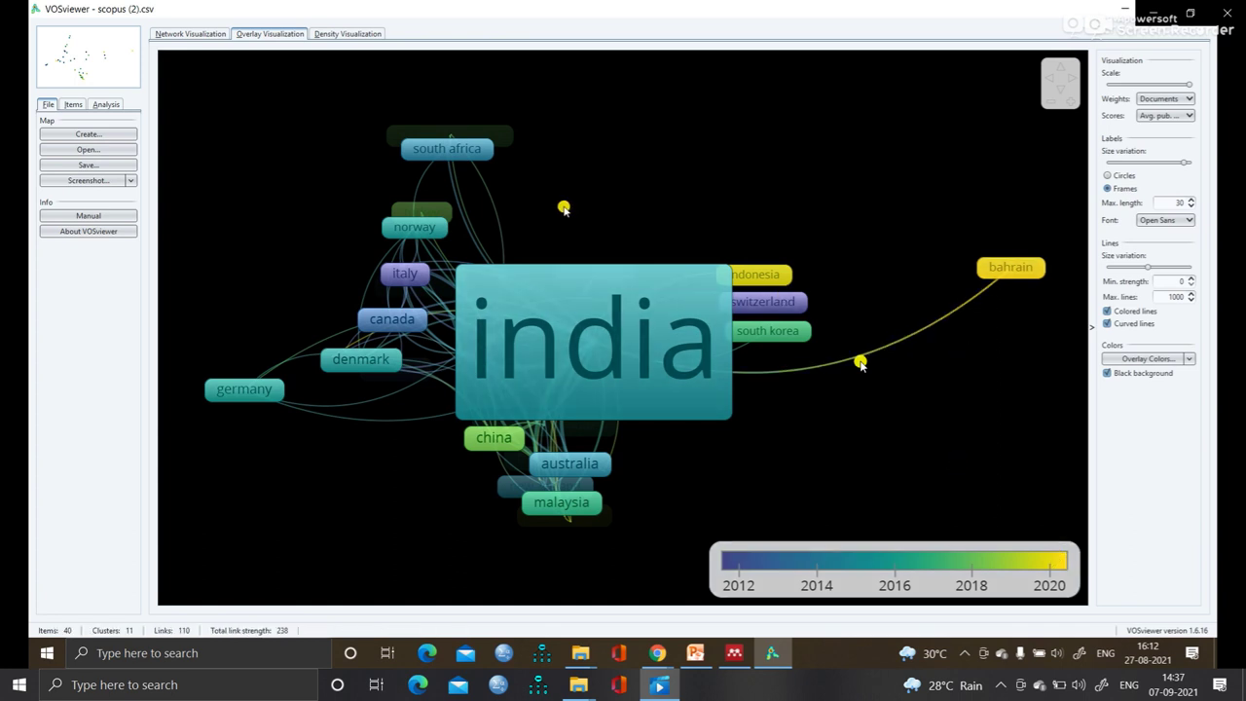
# Start a new bibliographic-data map reusing the same Scopus CSV file
pyautogui.click(176, 34)
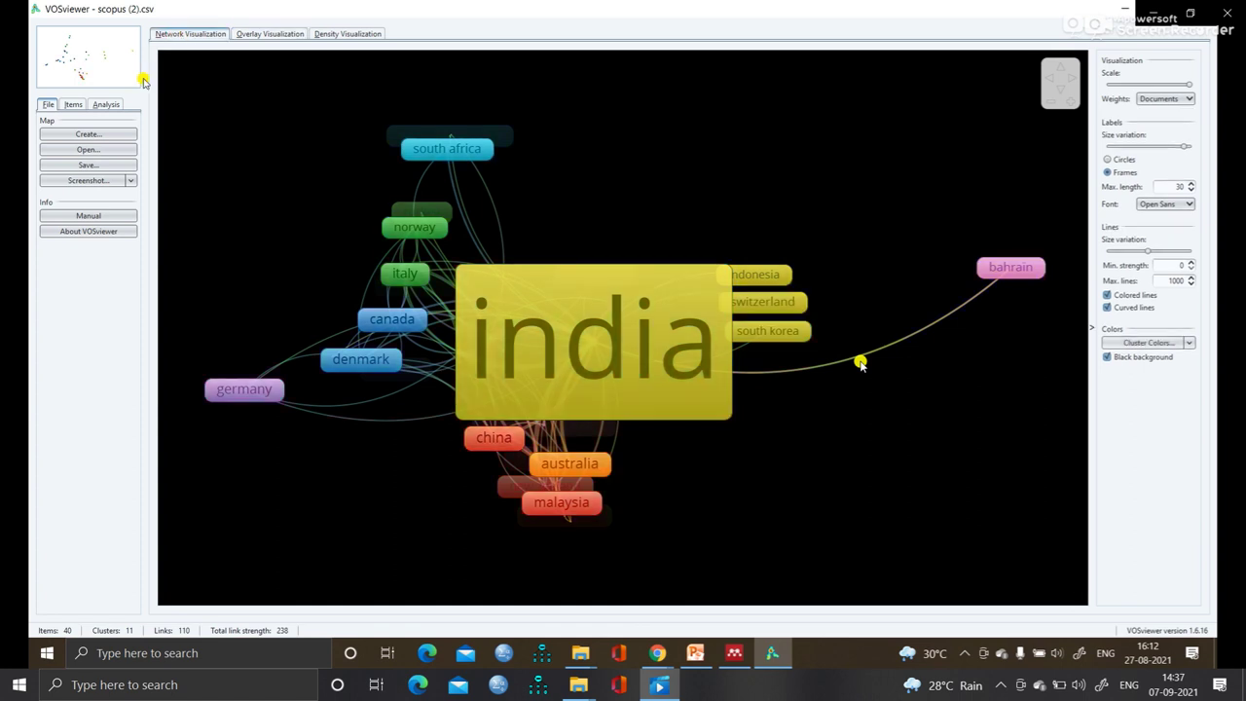
pyautogui.click(87, 133)
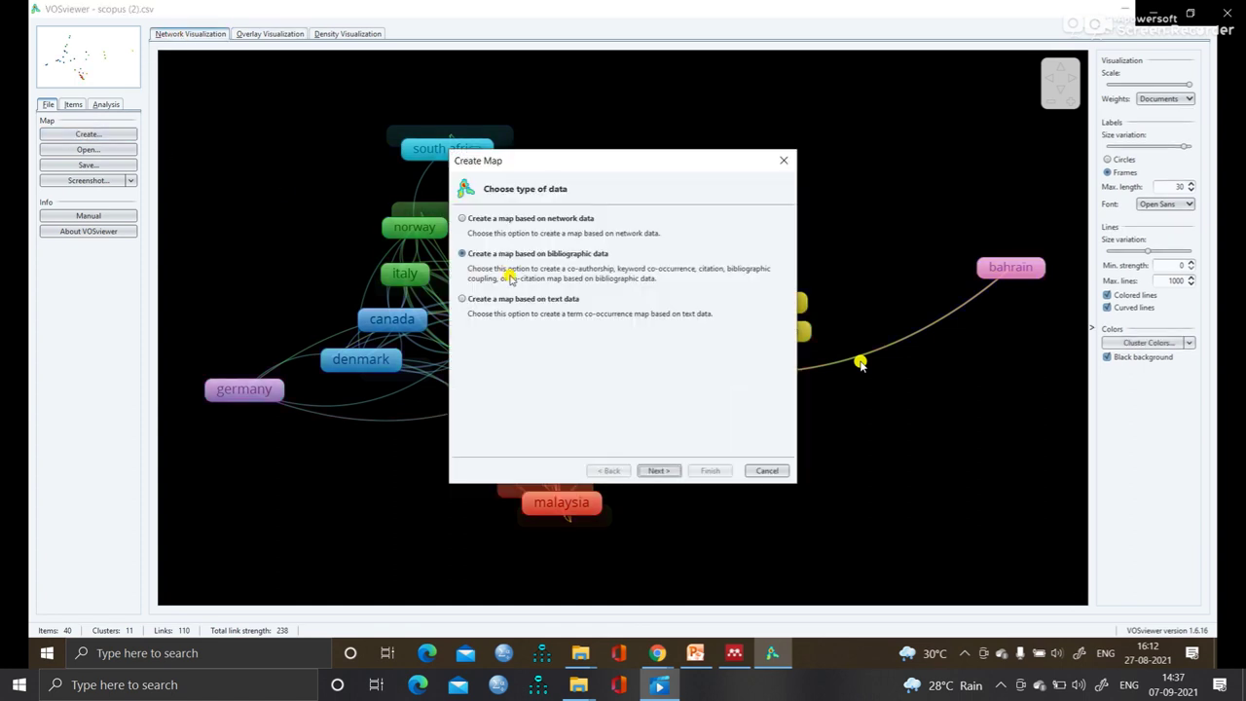
pyautogui.click(670, 471)
pyautogui.click(670, 472)
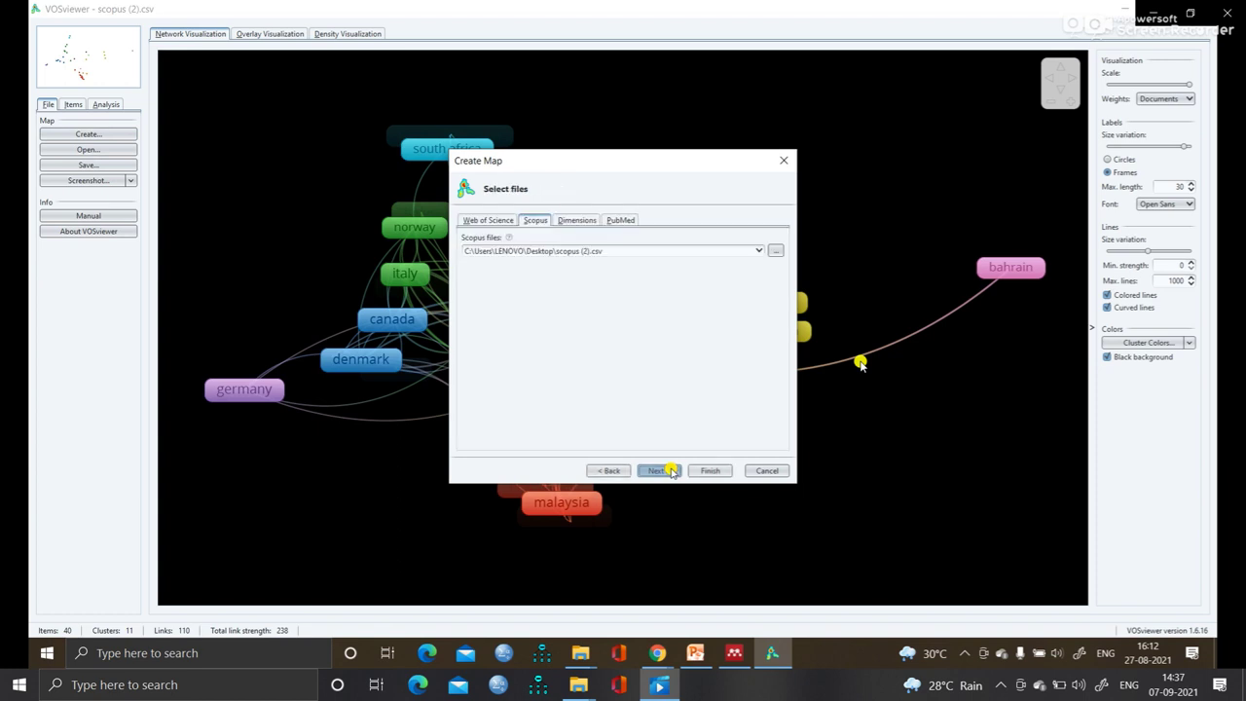
pyautogui.click(669, 471)
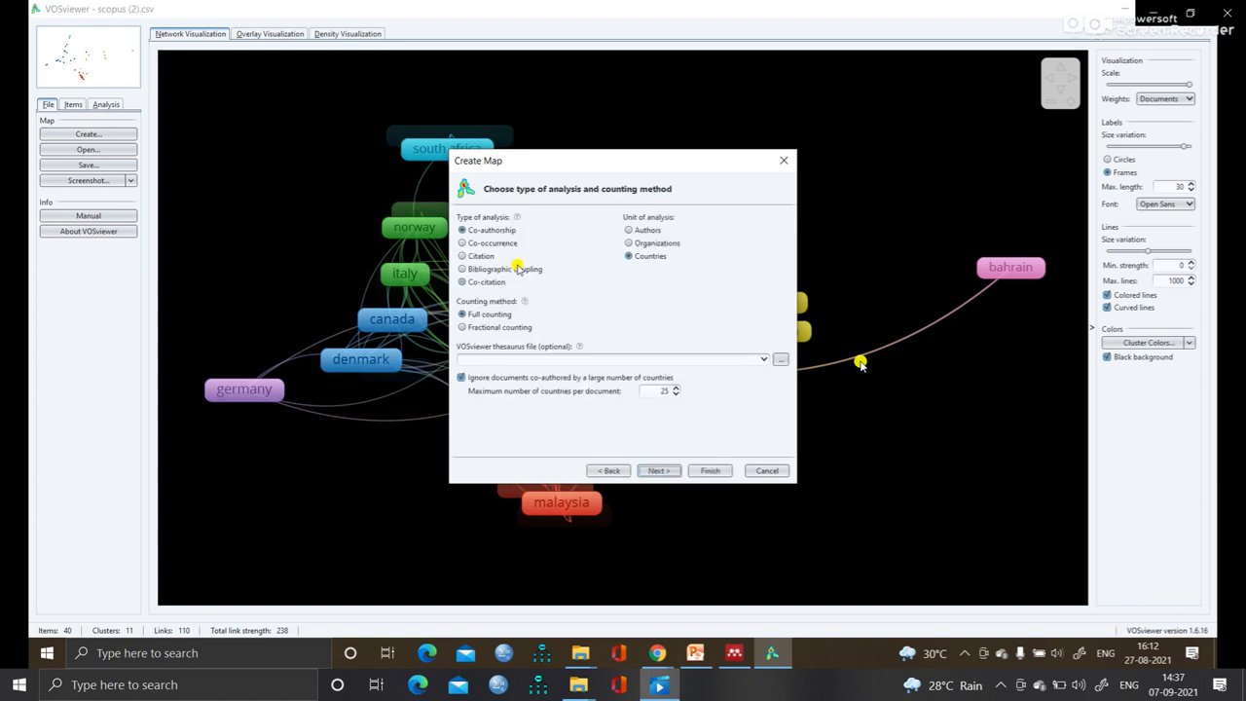
# Choose co-occurrence of author keywords as the analysis and advance to the threshold step
pyautogui.click(476, 247)
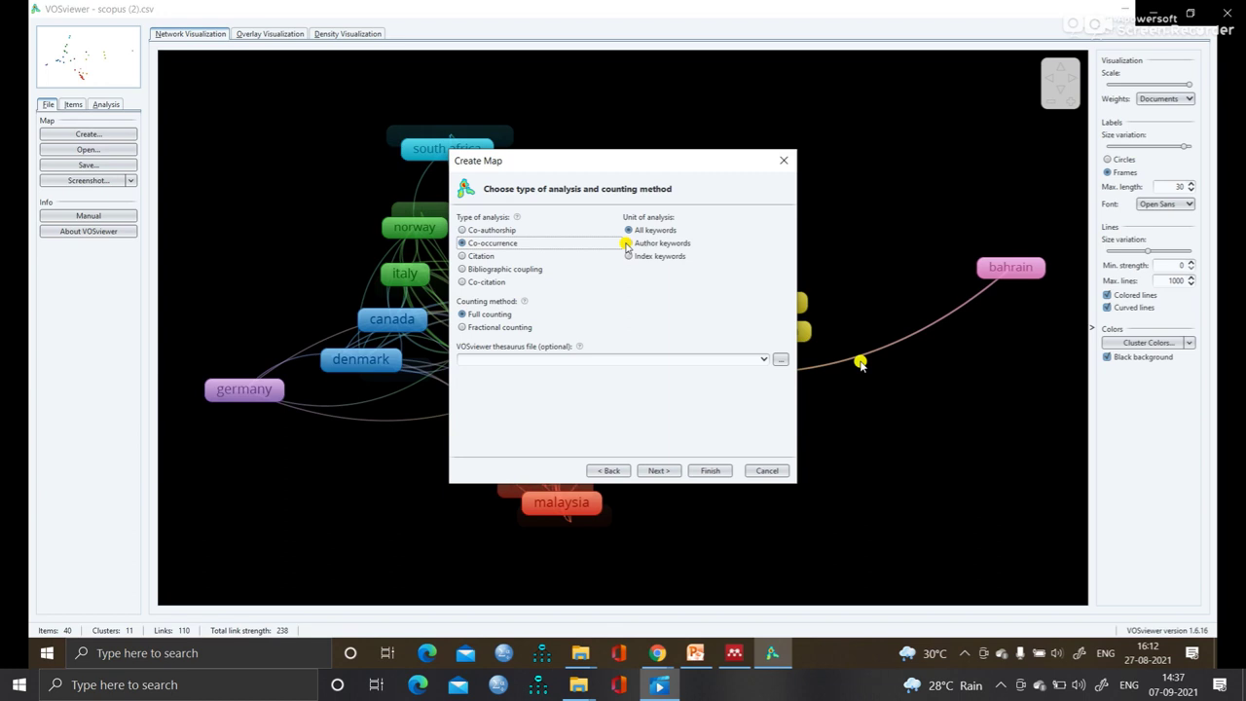
pyautogui.click(628, 244)
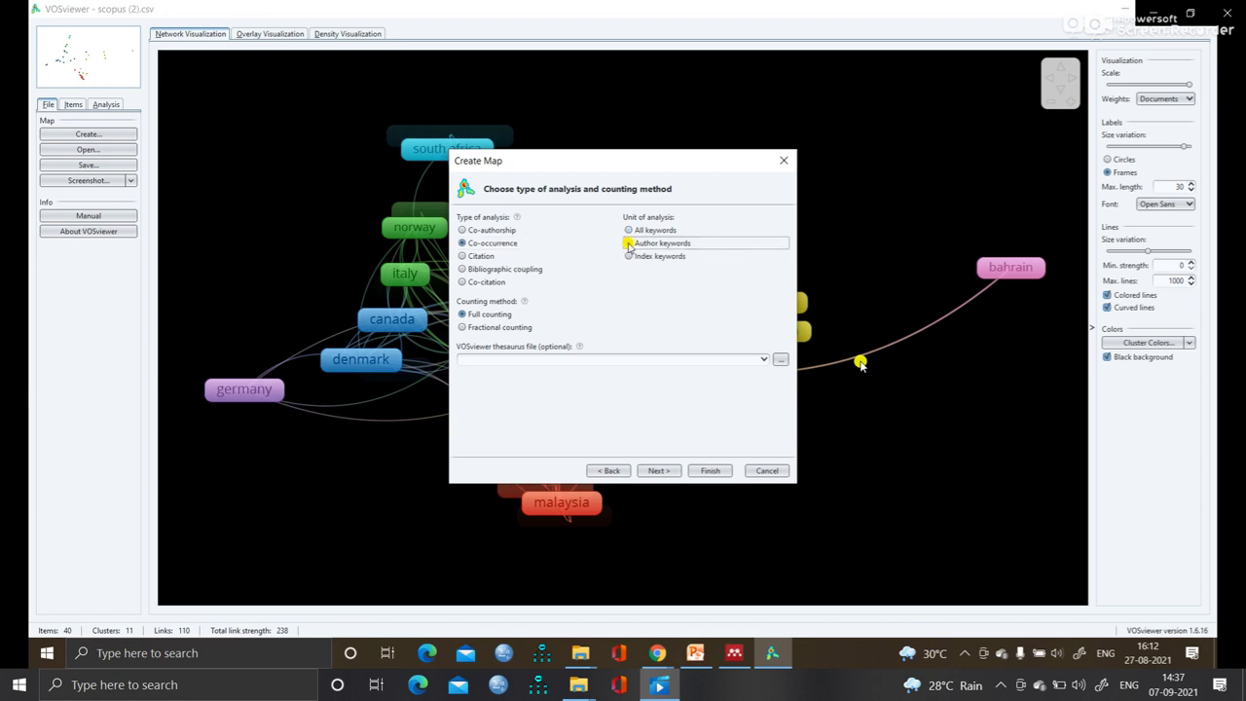
pyautogui.click(657, 470)
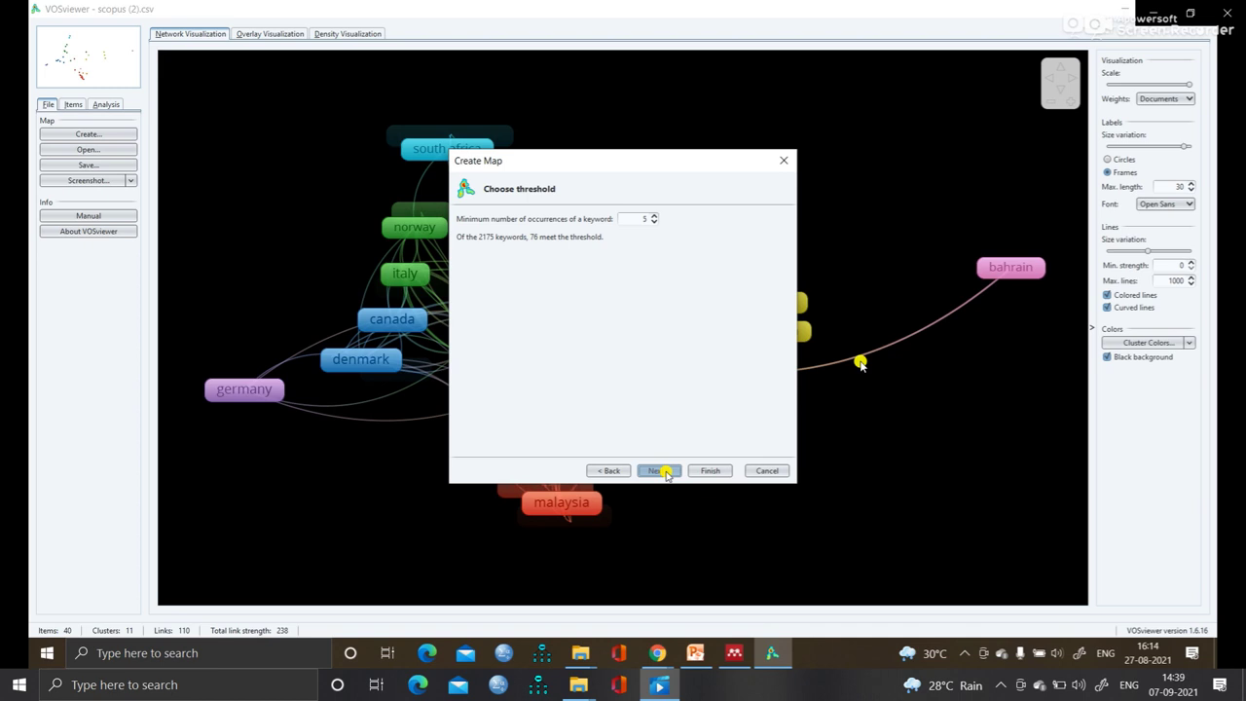
# Step back to review the analysis type, then return to the keyword threshold step
pyautogui.click(660, 472)
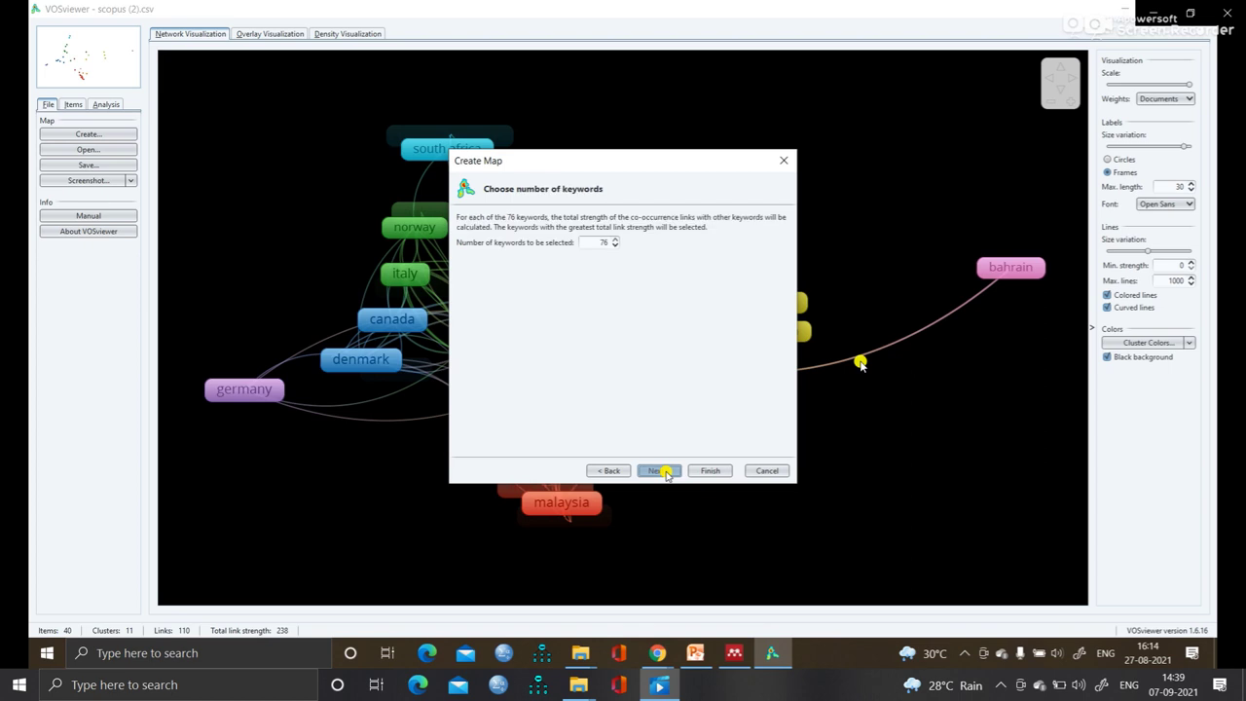
pyautogui.click(608, 471)
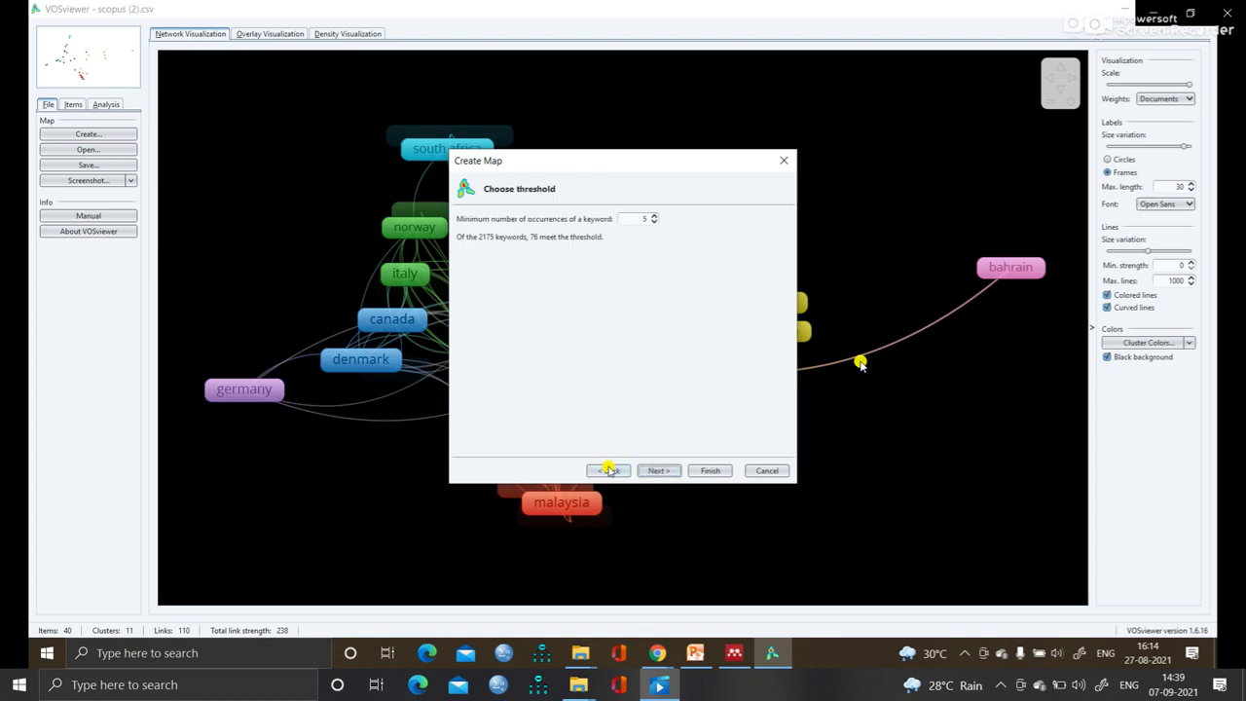
pyautogui.click(609, 470)
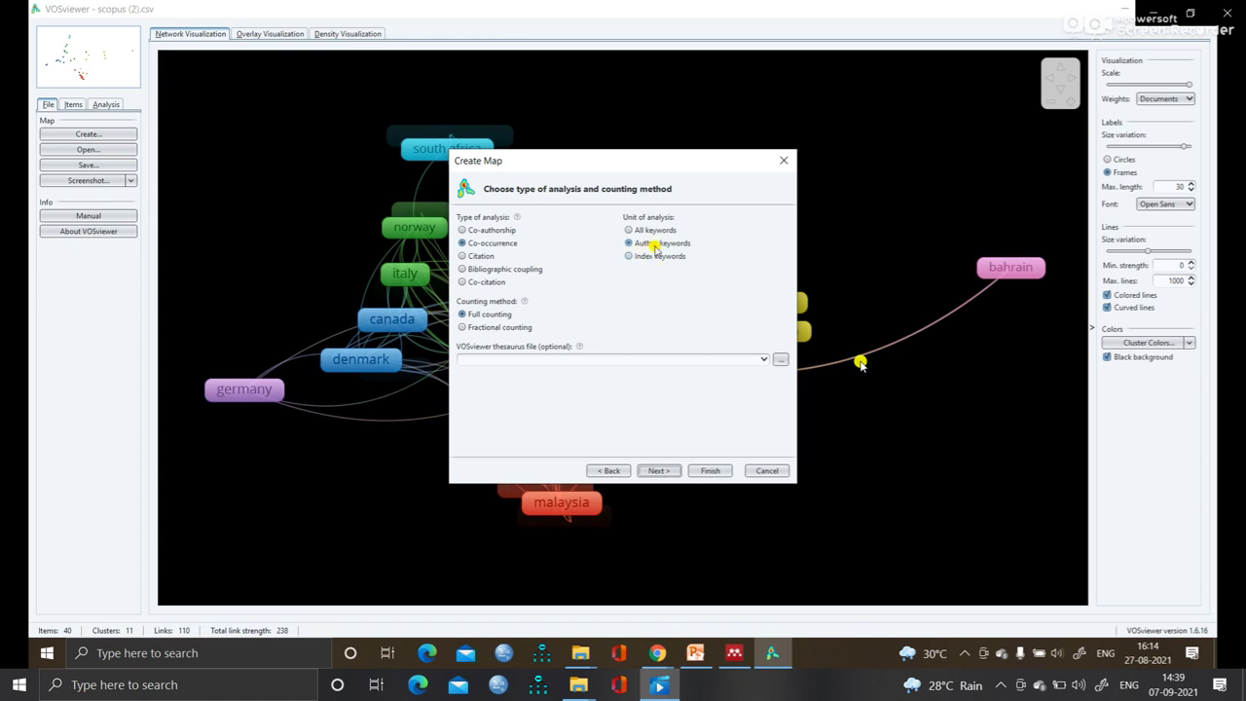
pyautogui.click(660, 472)
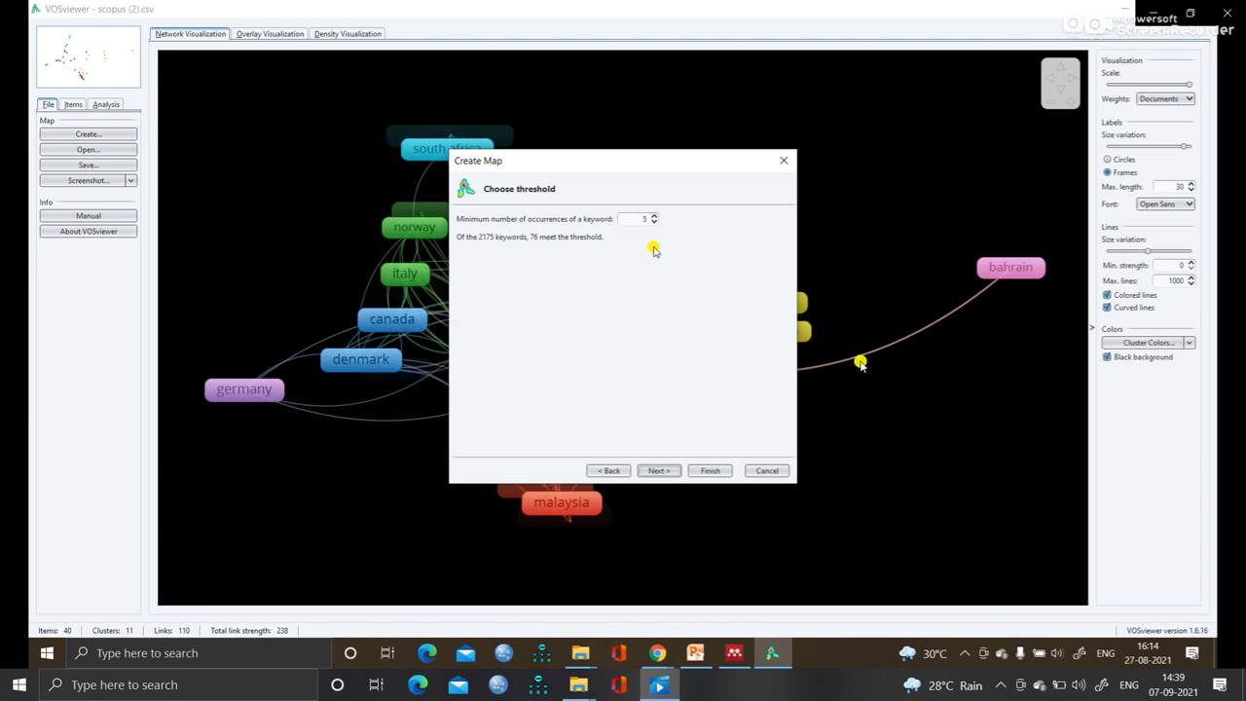
# Set minimum keyword occurrences to 6, keeping 58 of 2175 author keywords, and continue
pyautogui.click(654, 216)
pyautogui.click(654, 216)
pyautogui.click(655, 223)
pyautogui.click(656, 223)
pyautogui.click(656, 223)
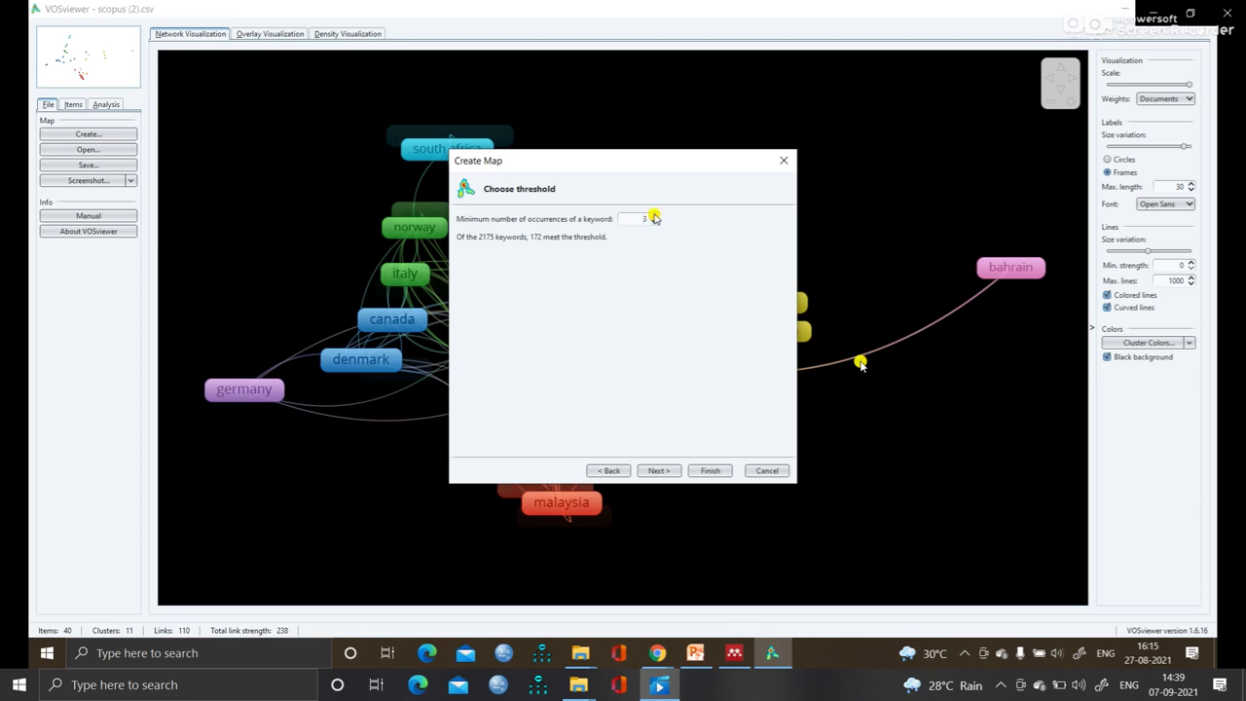
pyautogui.click(655, 216)
pyautogui.click(658, 471)
# Accept the 58 qualifying keywords and create the keyword co-occurrence map
pyautogui.click(658, 470)
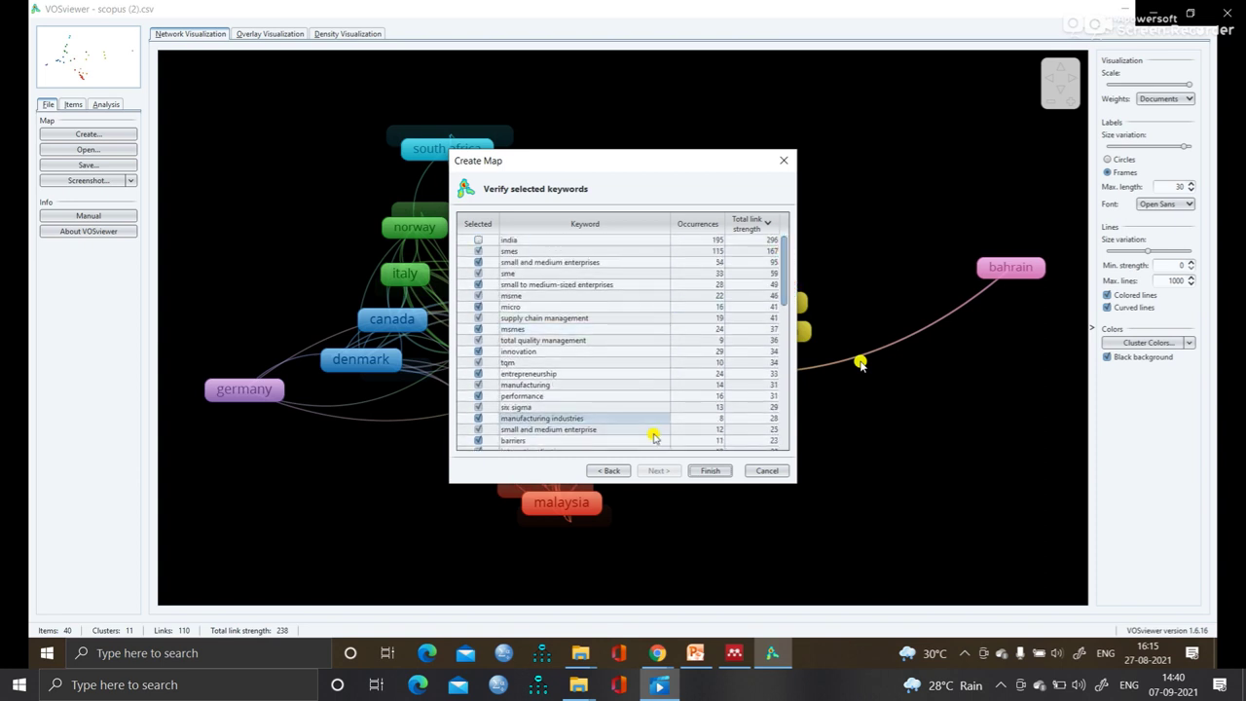
pyautogui.click(710, 471)
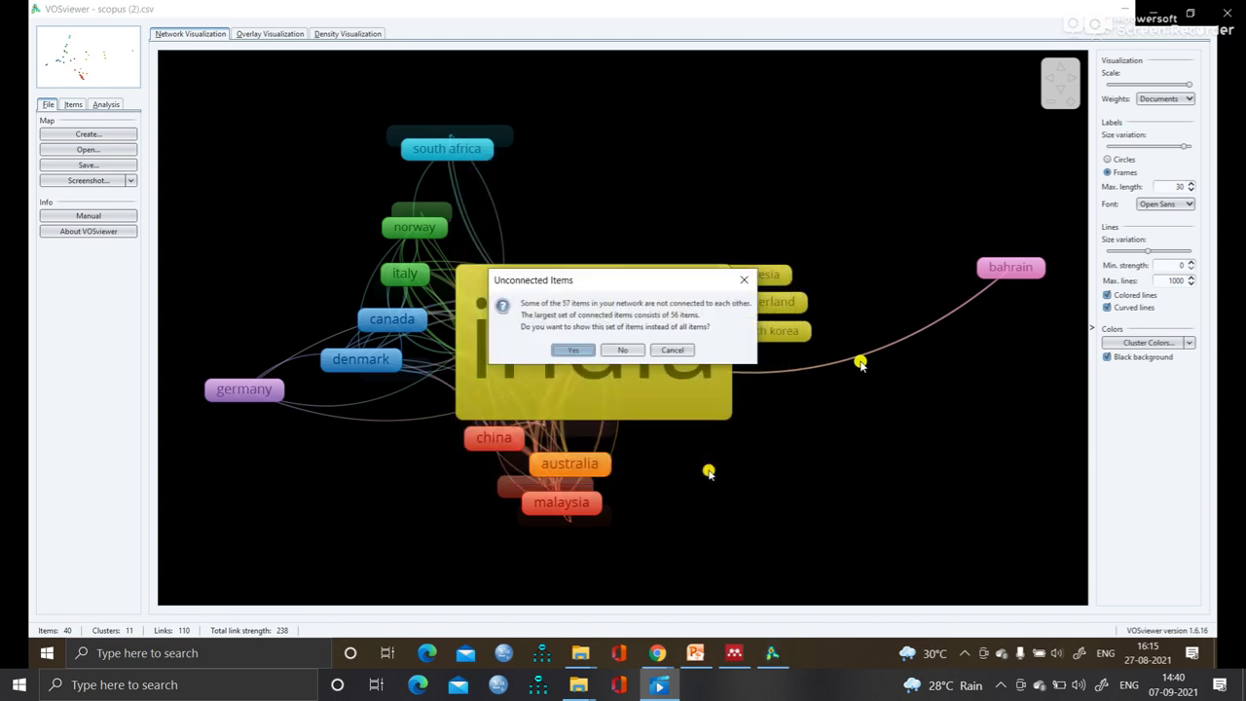
# Keep only the largest connected set of 56 keywords in the map
pyautogui.click(573, 351)
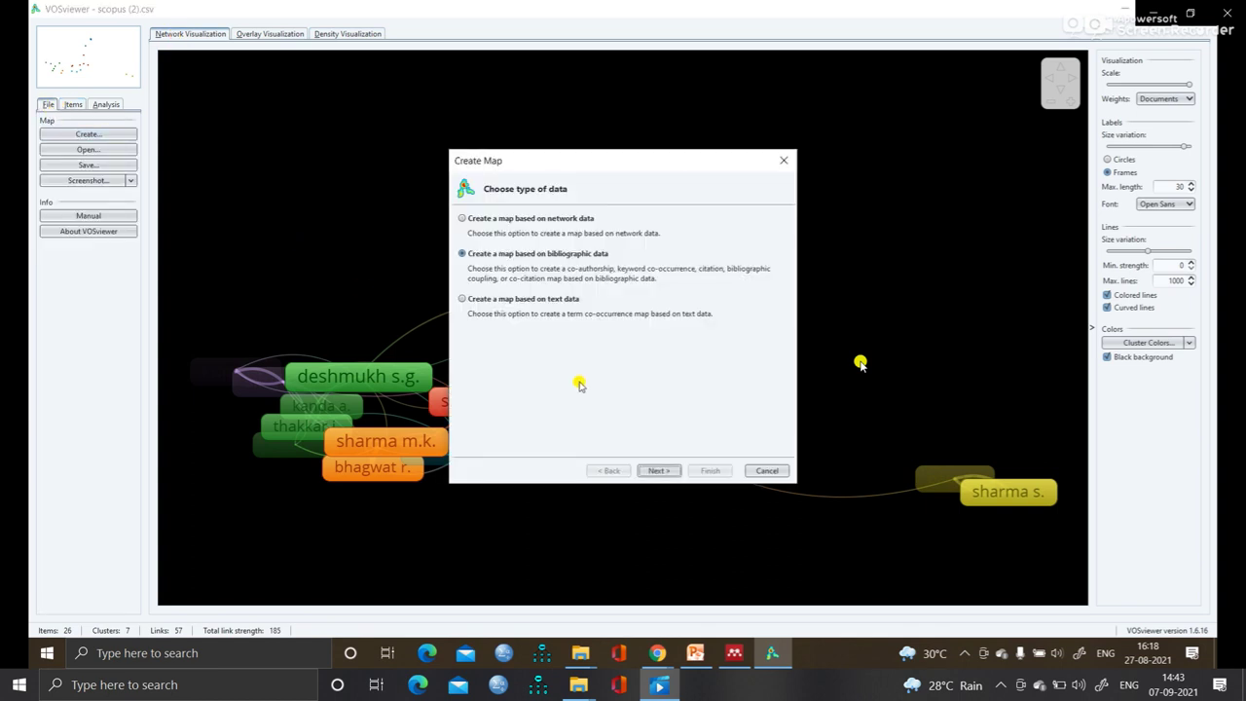
# Start a new map from the same scopus (2).csv file using bibliographic coupling of documents
pyautogui.click(664, 469)
pyautogui.click(664, 470)
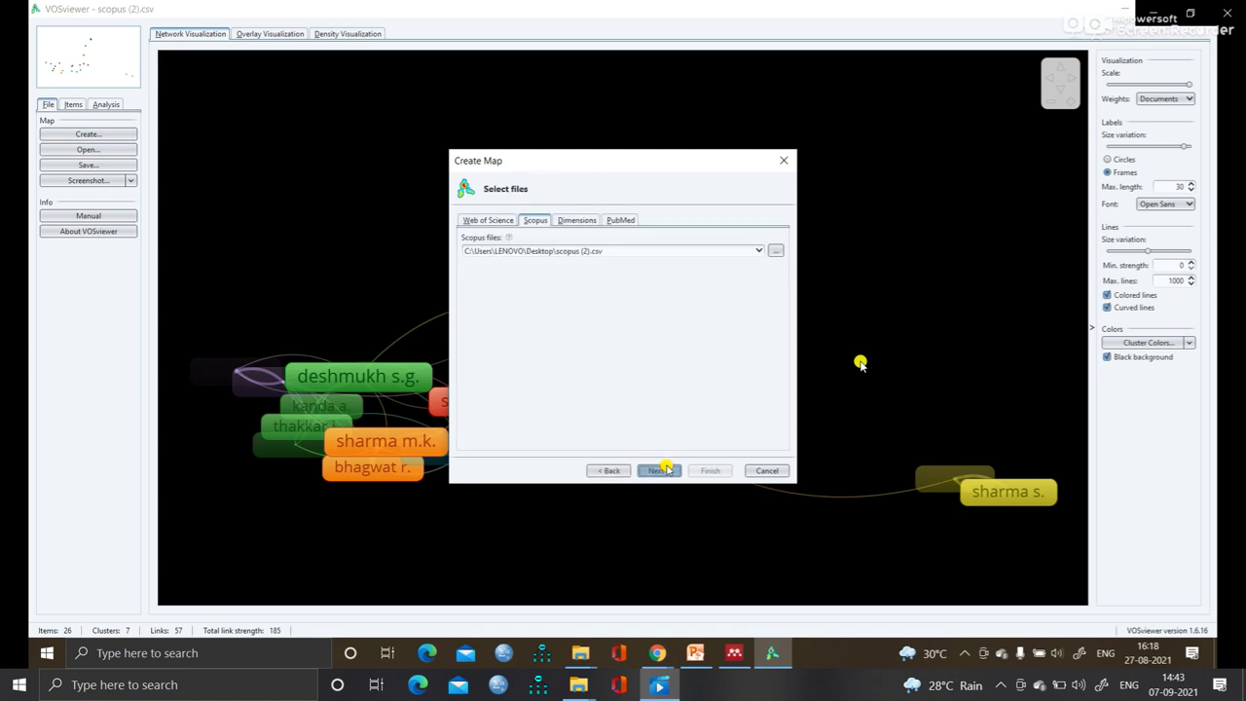
pyautogui.click(664, 470)
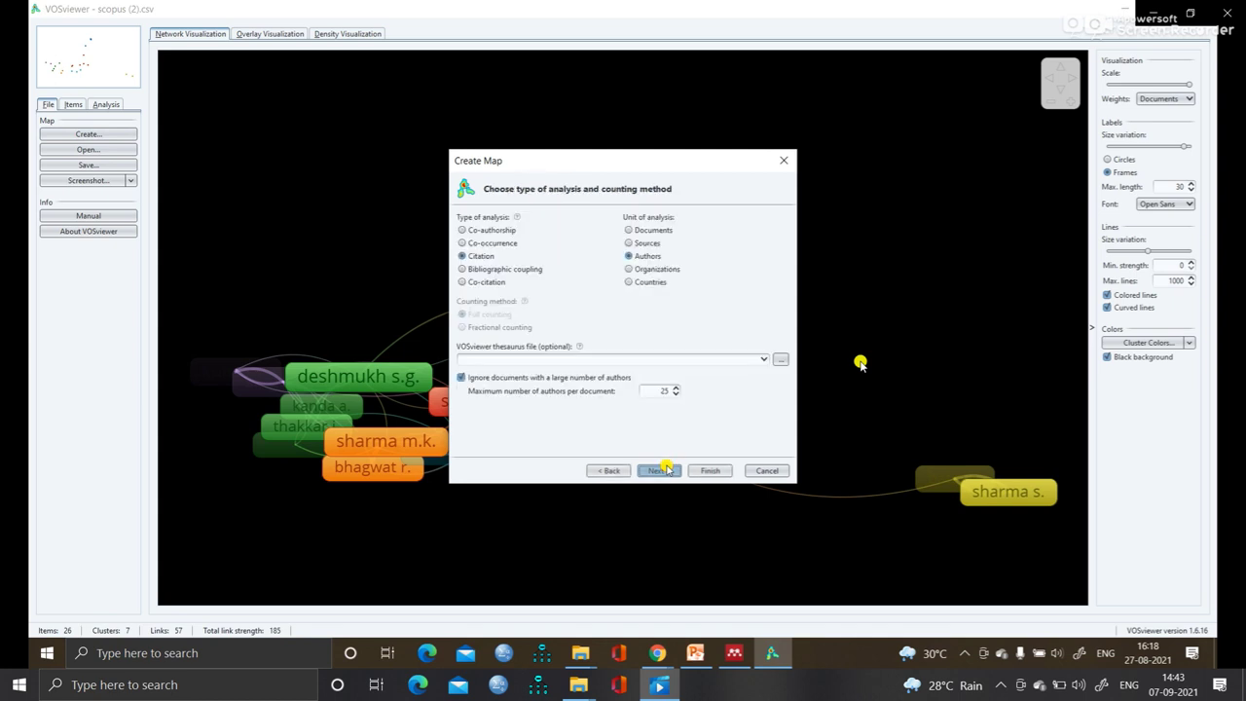
pyautogui.click(462, 270)
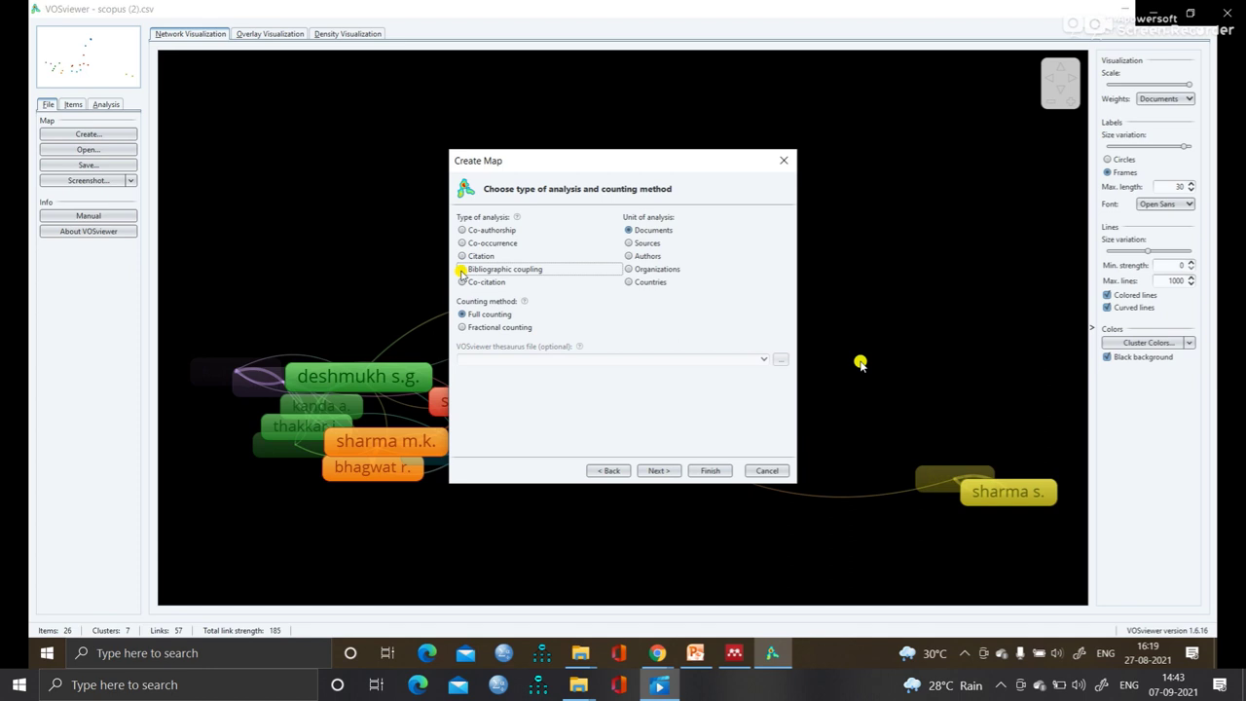